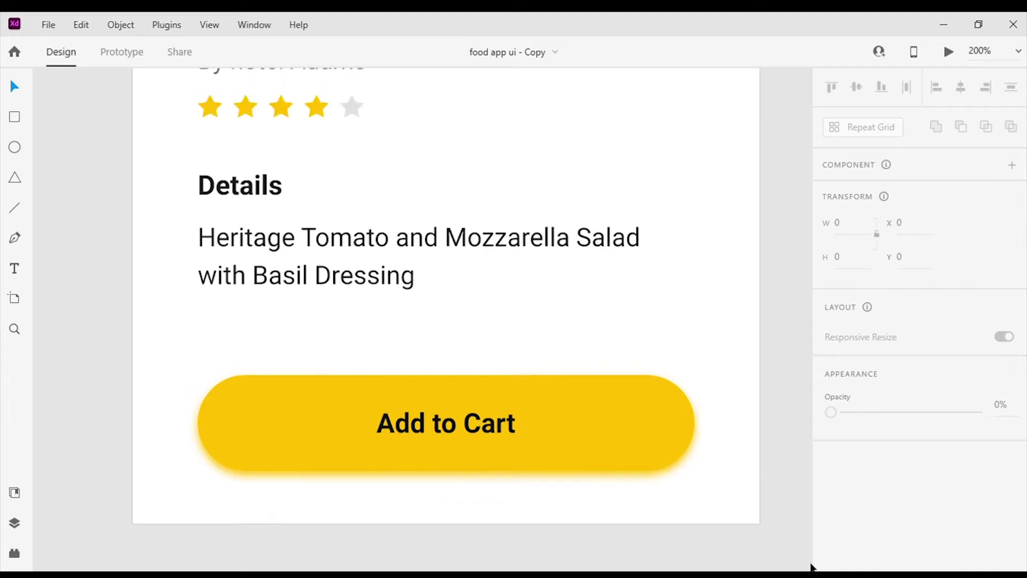
Examine the finished salad detail design, including its title, price, star rating, details text and Add to Cart button
scroll(808, 563, "up", 3)
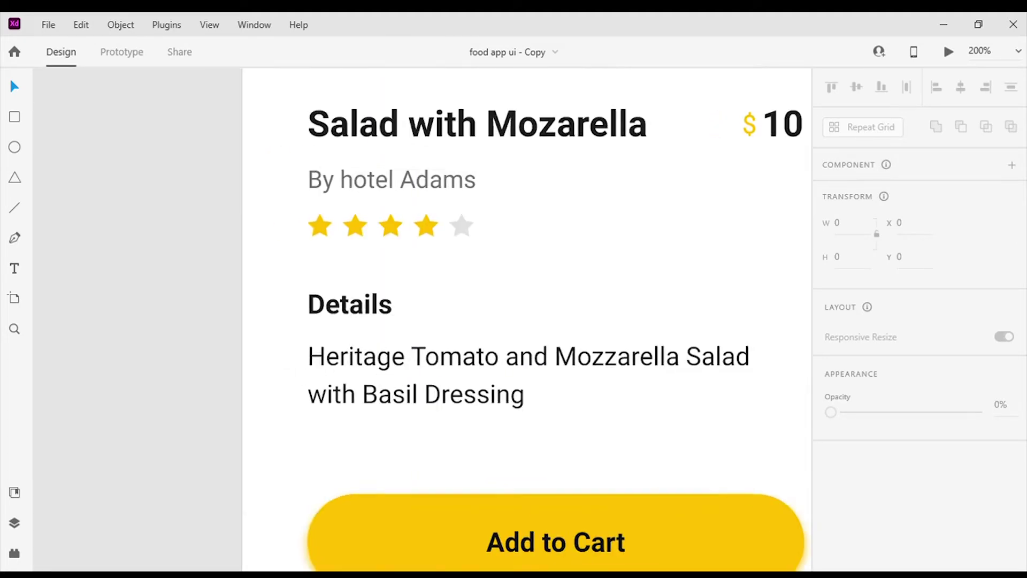
key("ctrl+minus")
key("ctrl+minus")
key("ctrl+minus")
key("ctrl+plus")
key("ctrl+plus")
key("ctrl+plus")
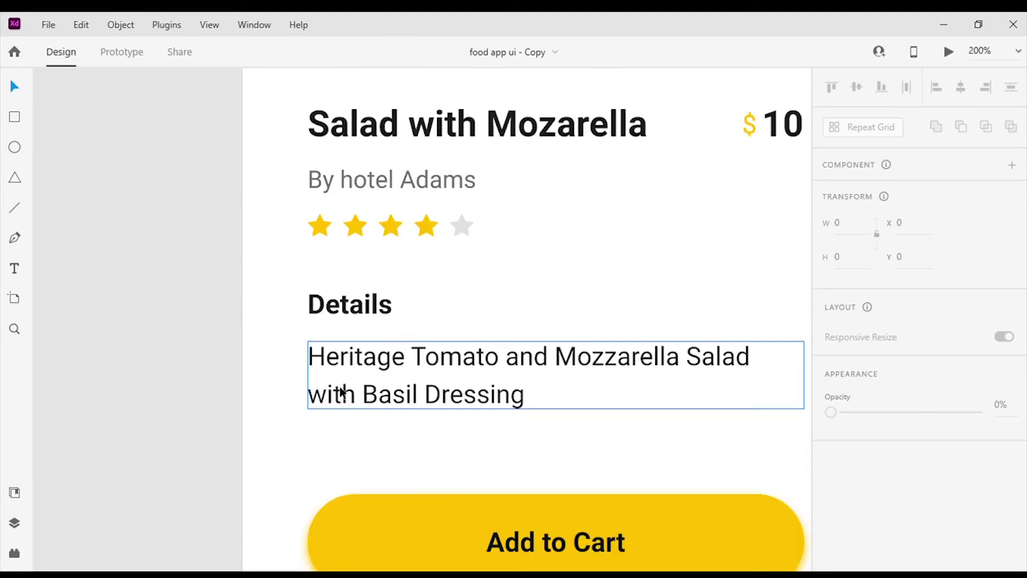
key("ctrl+minus")
key("ctrl+minus")
key("ctrl+minus")
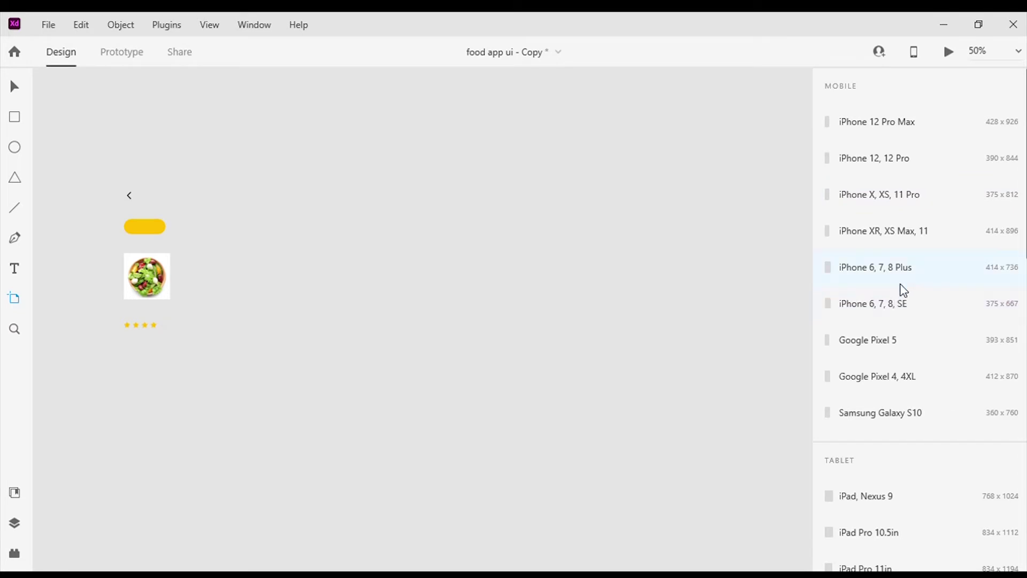
Add an iPhone 6, 7, 8 Plus artboard and place the back arrow near its upper-left corner at X 30, Y 30
left_click(901, 272)
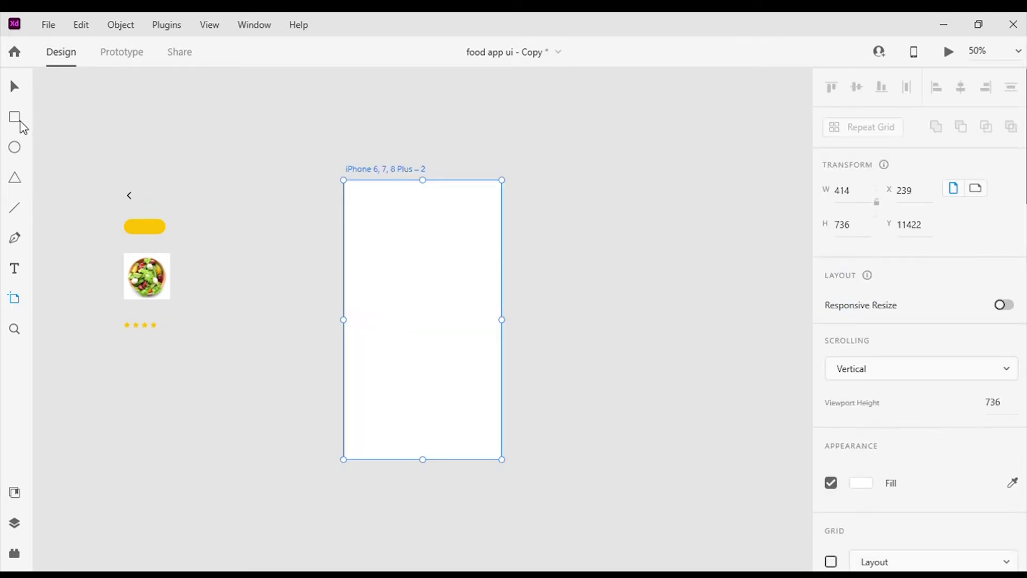
left_click(259, 172)
left_click(129, 195)
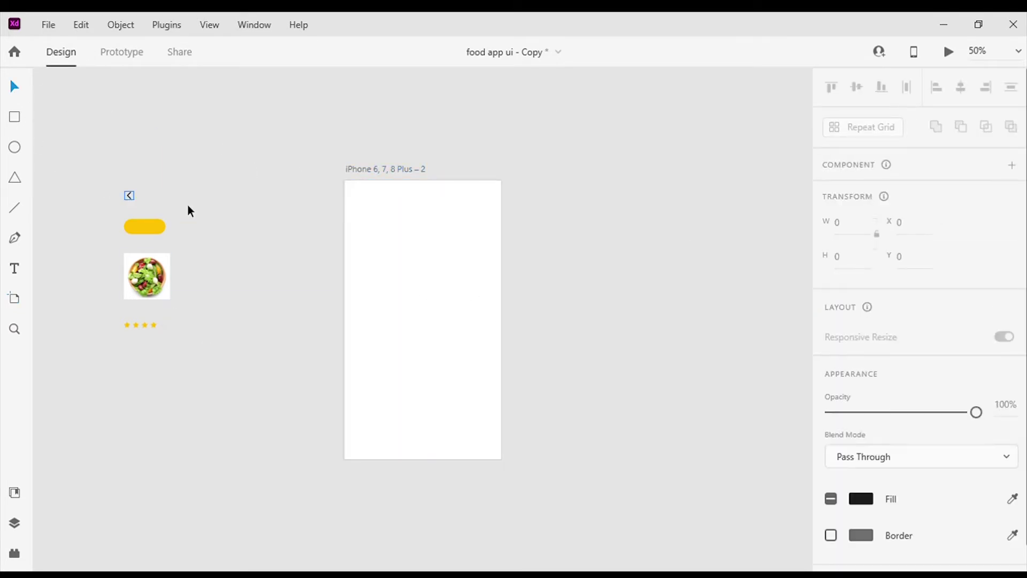
left_click_drag(131, 197, 360, 200)
key("alt")
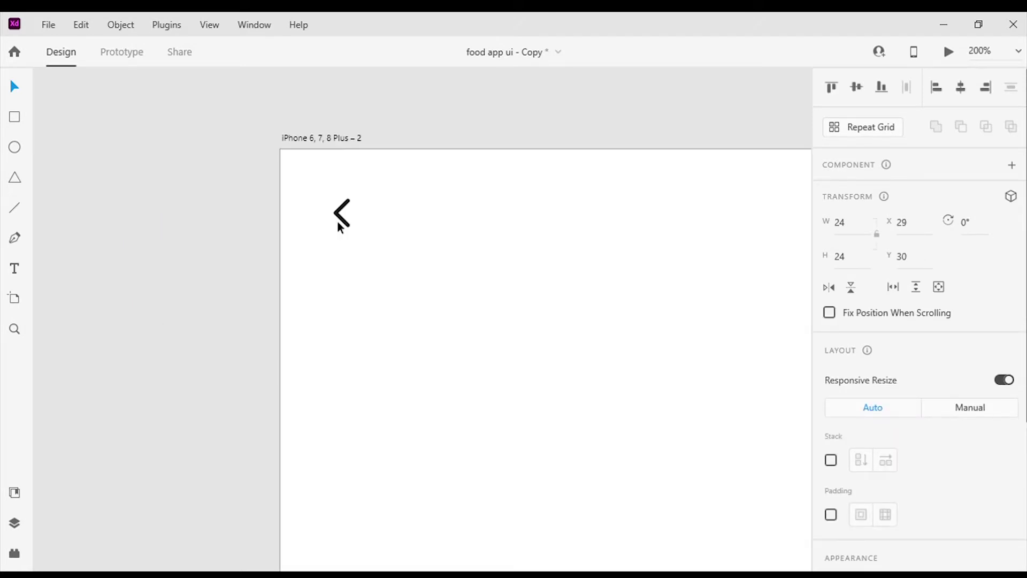
key("Right")
key("alt")
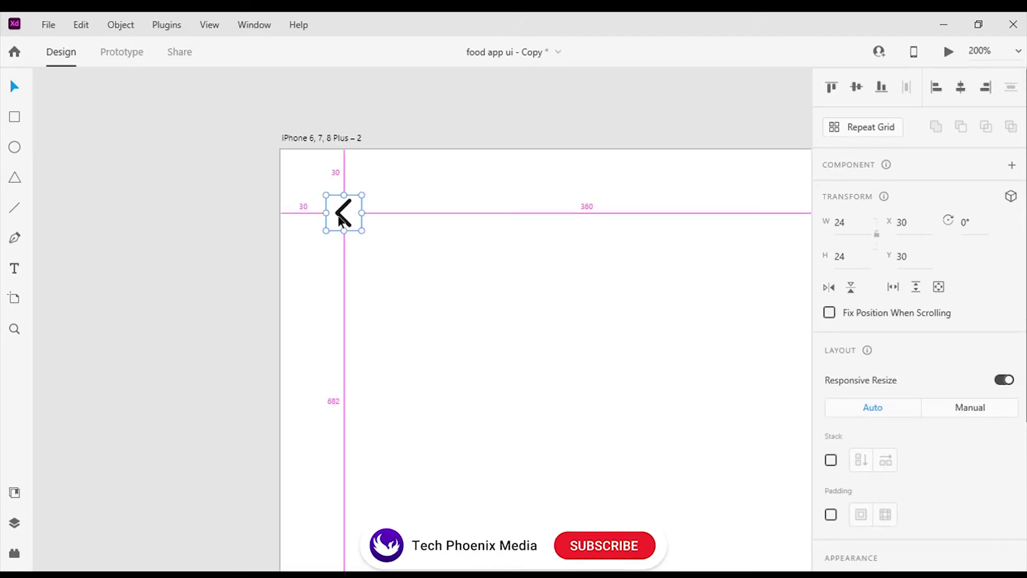
left_click(110, 186)
Place the salad image at the top centre of the artboard, enlarged to about 268 × 268
key("ctrl+minus")
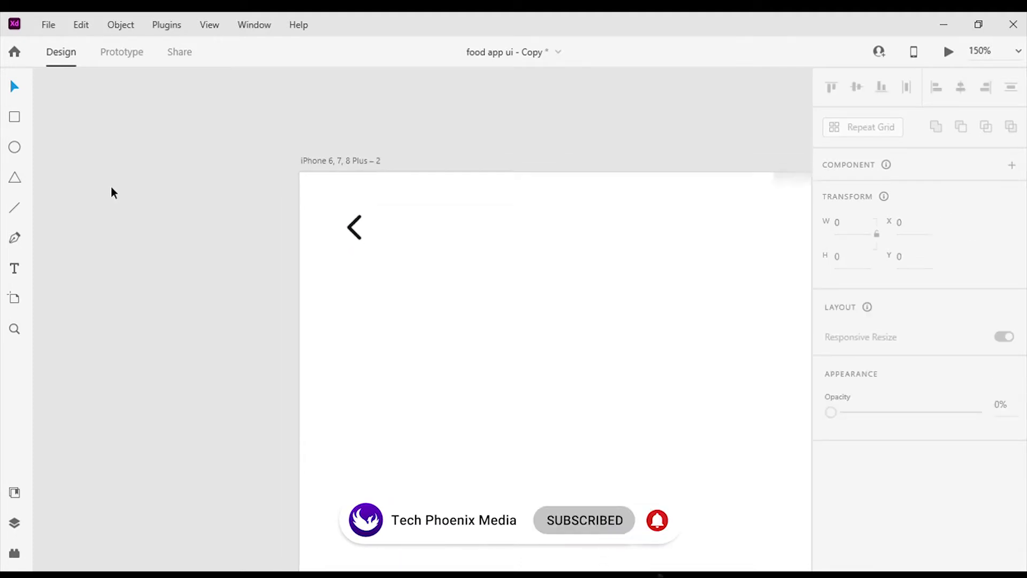
key("ctrl+minus")
scroll(207, 305, "down", 2)
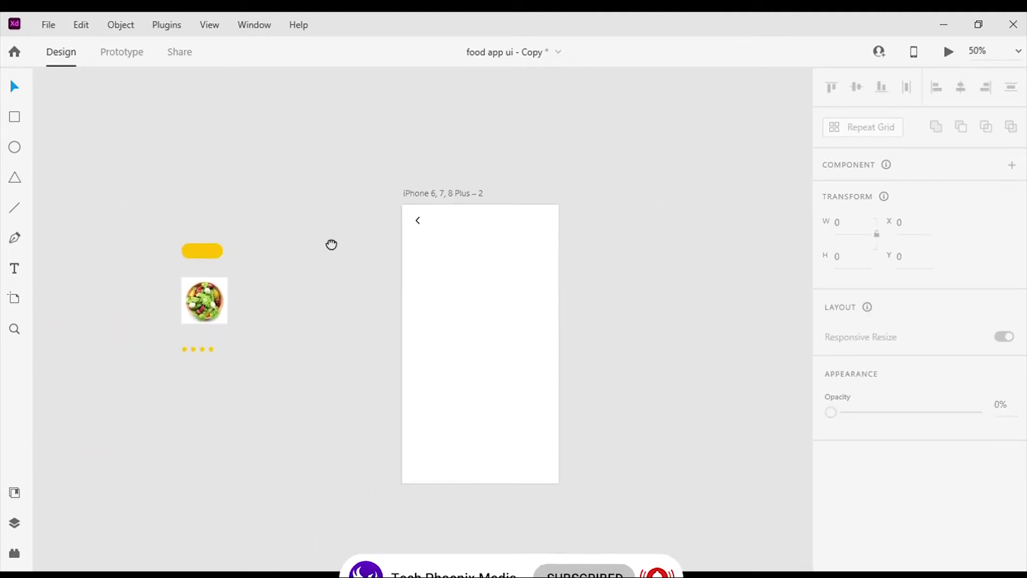
left_click(195, 297)
left_click_drag(194, 297, 479, 236)
left_click(620, 242)
left_click_drag(448, 184, 557, 108)
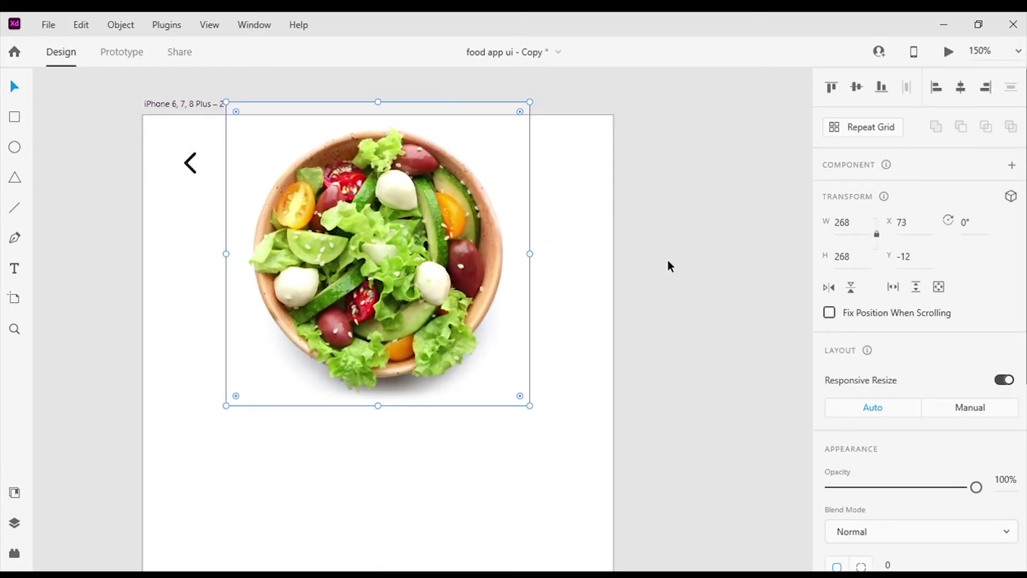
left_click(668, 266)
left_click_drag(508, 301, 654, 276)
left_click_drag(558, 251, 563, 272)
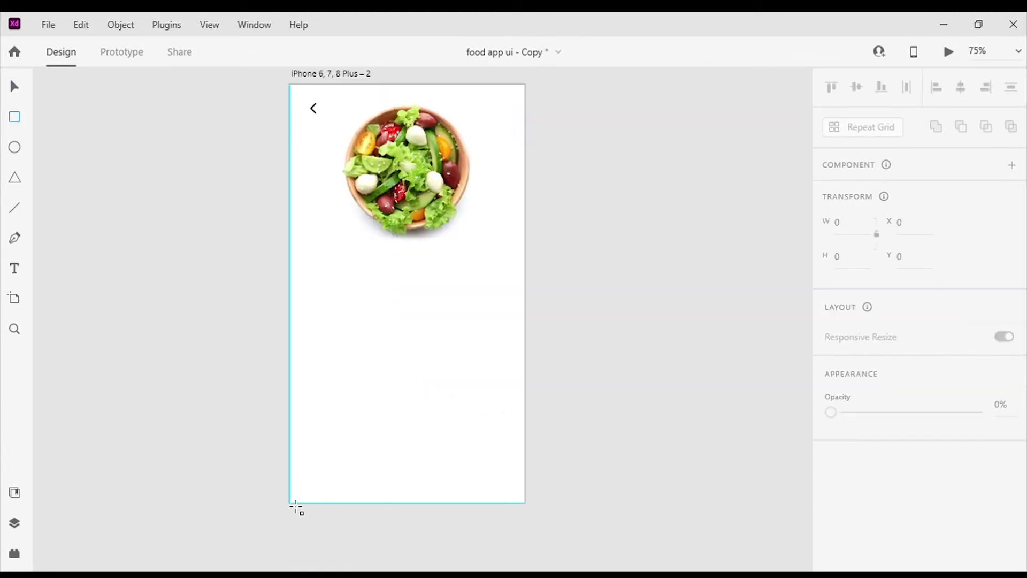
Draw a borderless full-width rectangle over the artboard's lower part and round its two top corners to 15
mouse_move(290, 503)
left_mouse_down()
mouse_move(522, 348)
mouse_move(534, 273)
mouse_move(524, 263)
left_mouse_up()
left_click(831, 345)
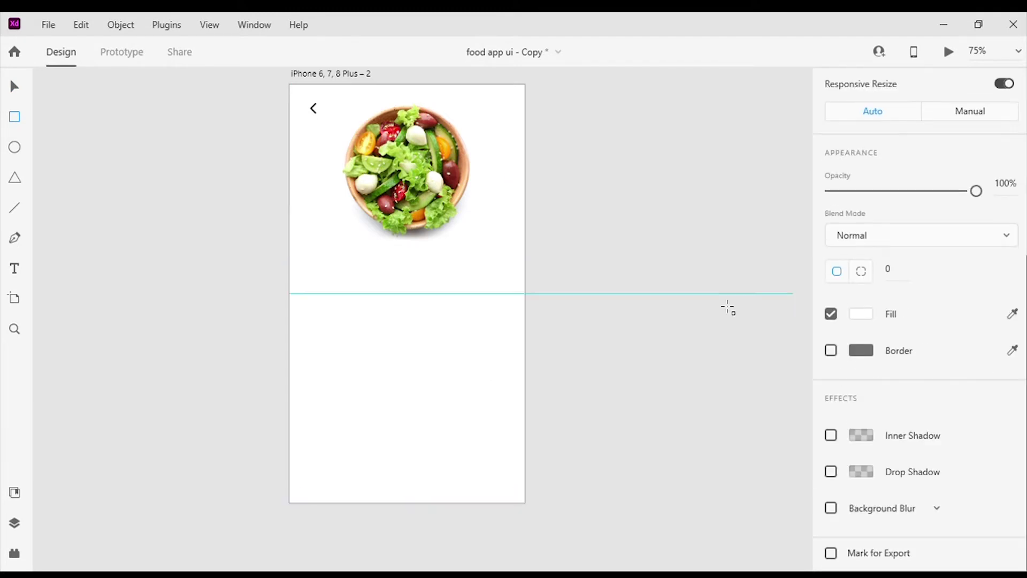
left_click(862, 272)
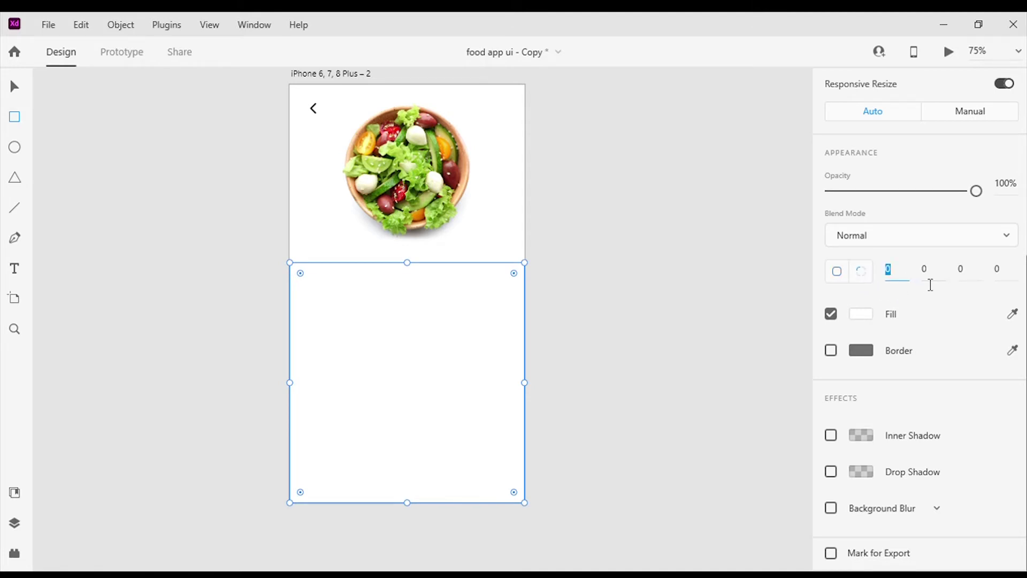
type("15")
key("Return")
key("Return")
Give the white panel a drop shadow with a Y offset of -3
left_click(832, 473)
left_click(940, 509)
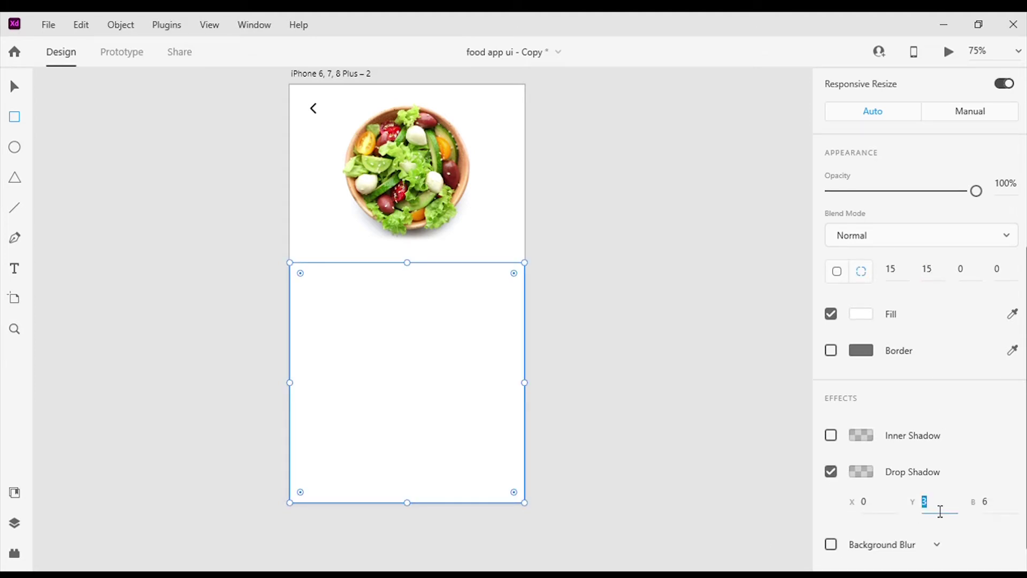
key("Down")
key("Down")
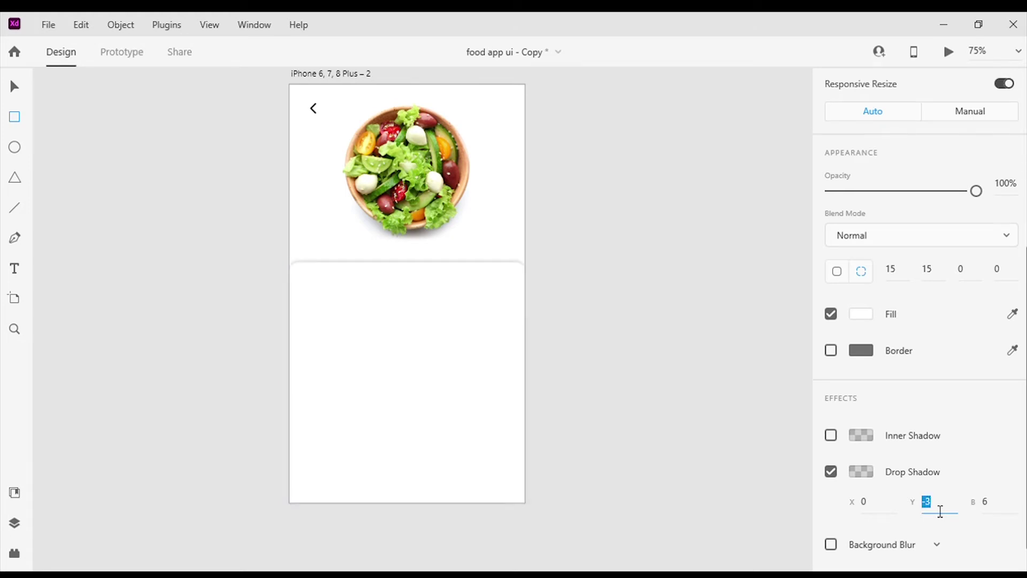
left_click(631, 355)
Draw a borderless pill about 105 × 48 with corner radius 27, centred on the white panel's top edge
left_click_drag(596, 348, 703, 335)
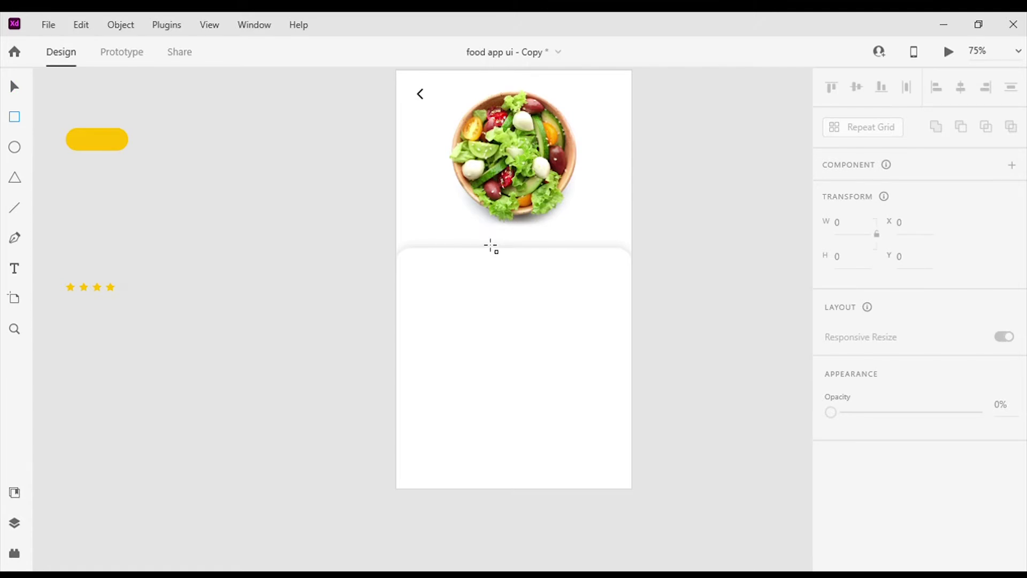
mouse_move(481, 241)
left_mouse_down()
mouse_move(517, 270)
mouse_move(555, 273)
mouse_move(482, 258)
left_mouse_up()
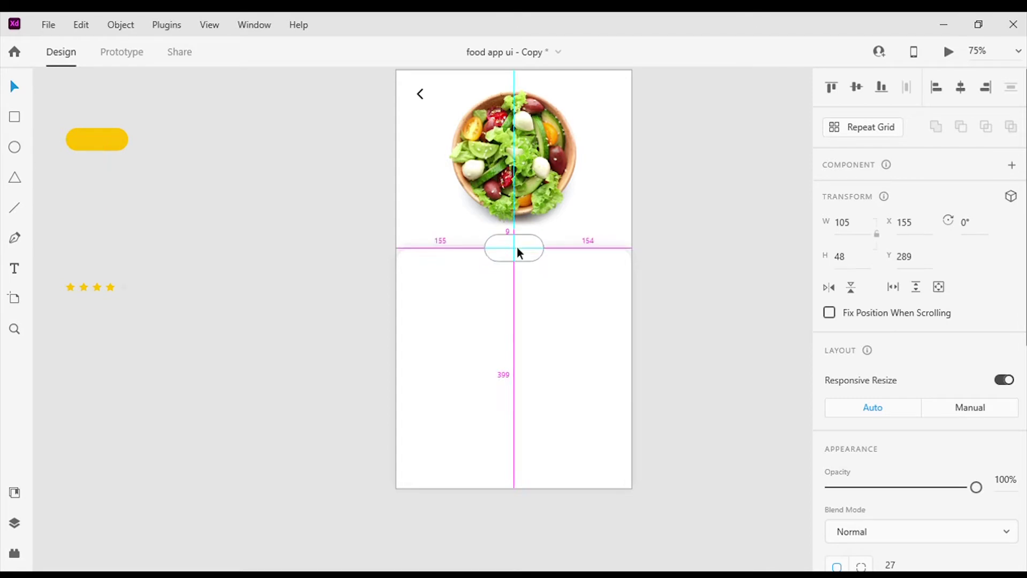
scroll(935, 421, "down", 7)
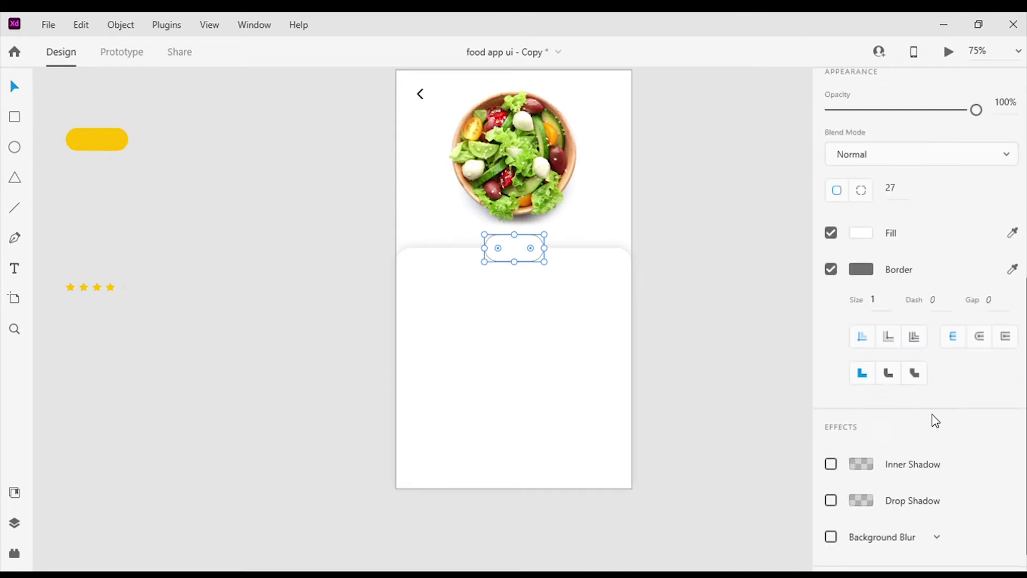
left_click(834, 275)
Fill the pill with the yellow sampled from the reference button and add a drop shadow in the pill's sampled yellow
scroll(980, 418, "up", 2)
left_click(1012, 314)
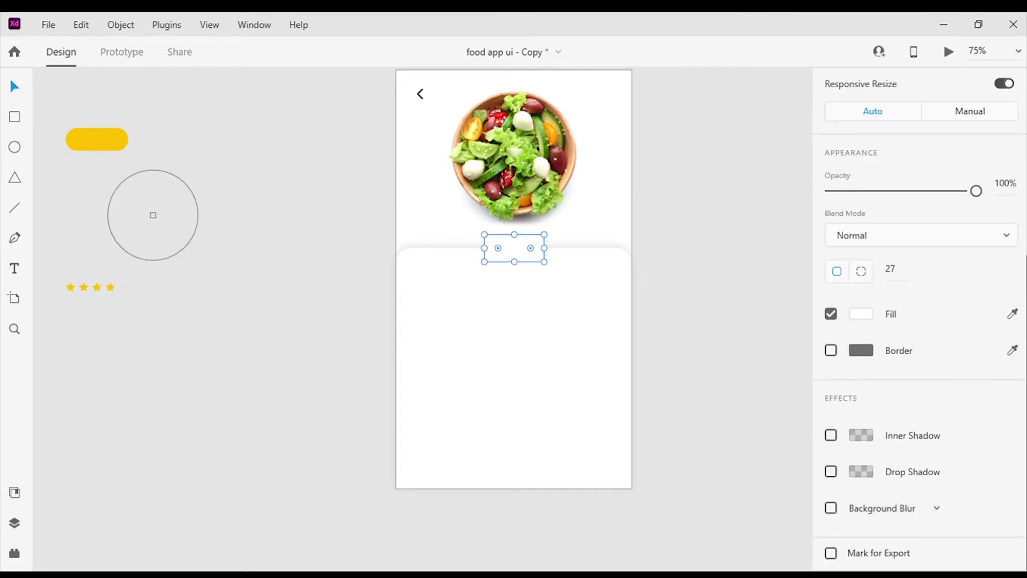
left_click(92, 144)
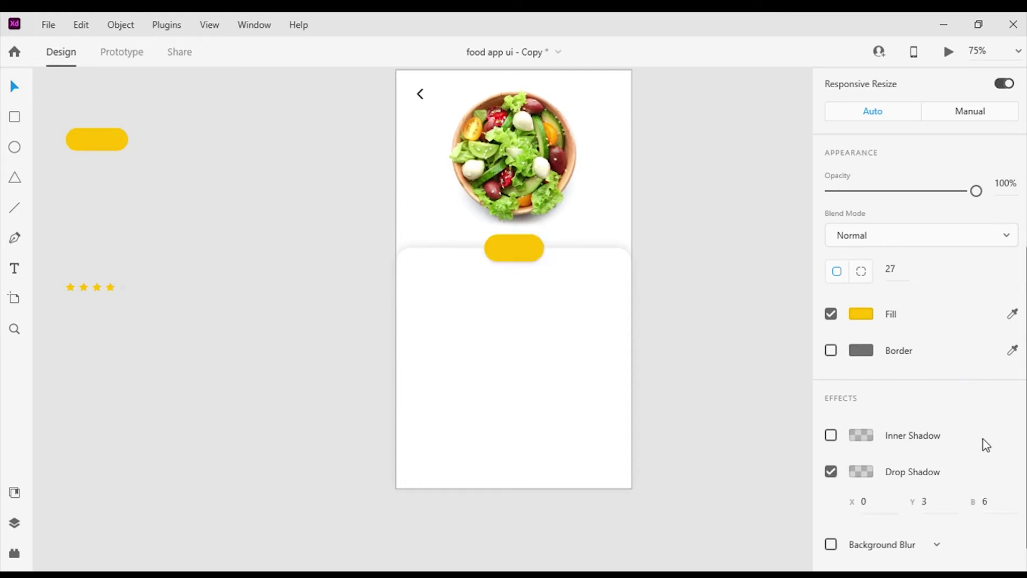
left_click(859, 472)
left_click(807, 509)
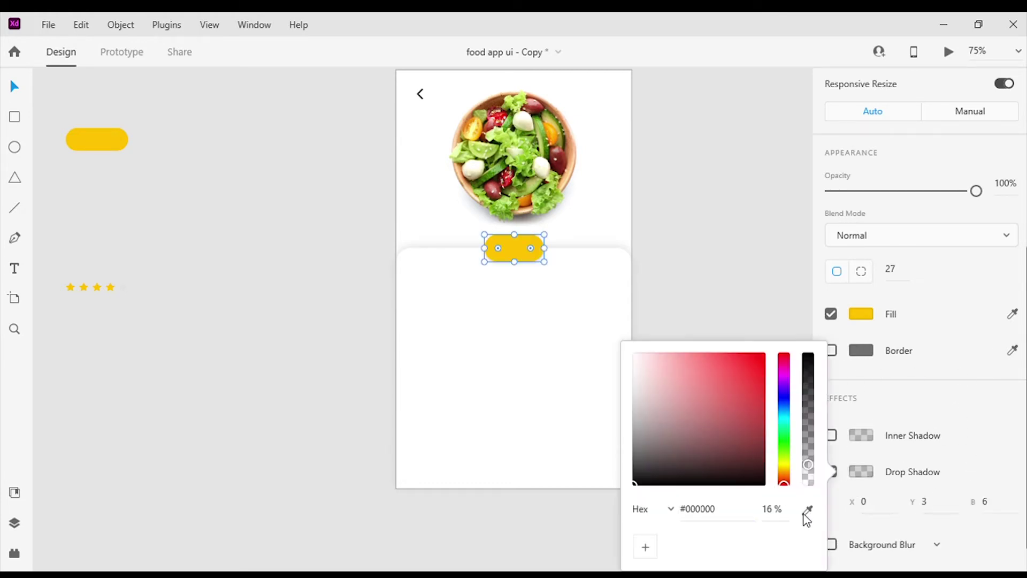
left_click(523, 255)
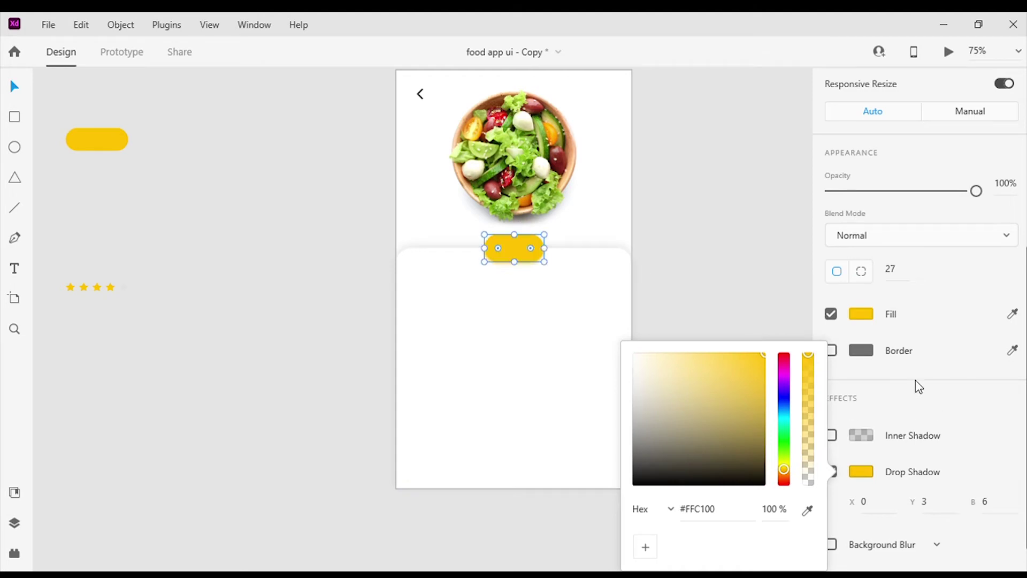
left_click(1004, 391)
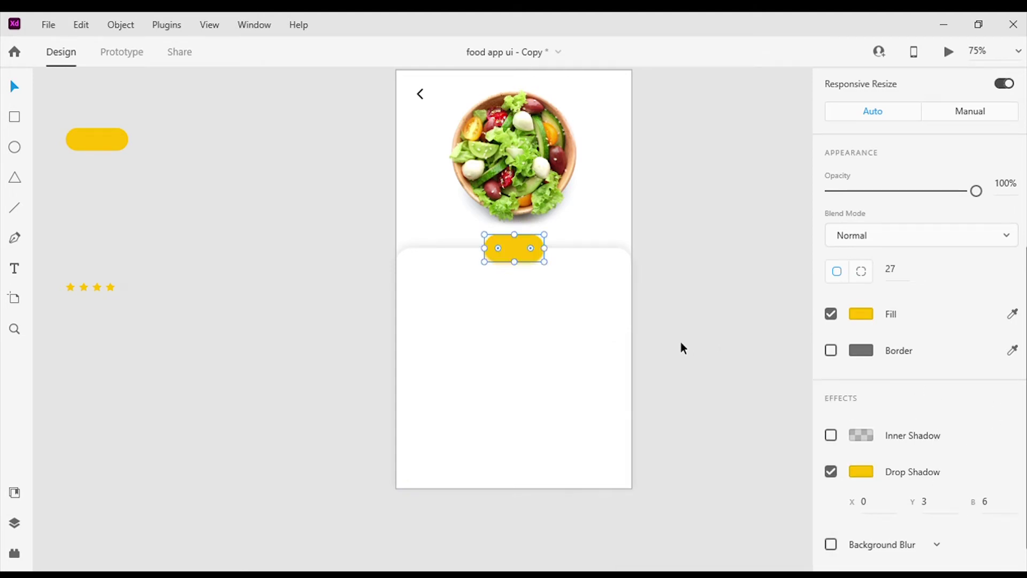
left_click(645, 310)
Add the text "1" on the yellow pill and fill it with white (#FFFFFF)
key("t")
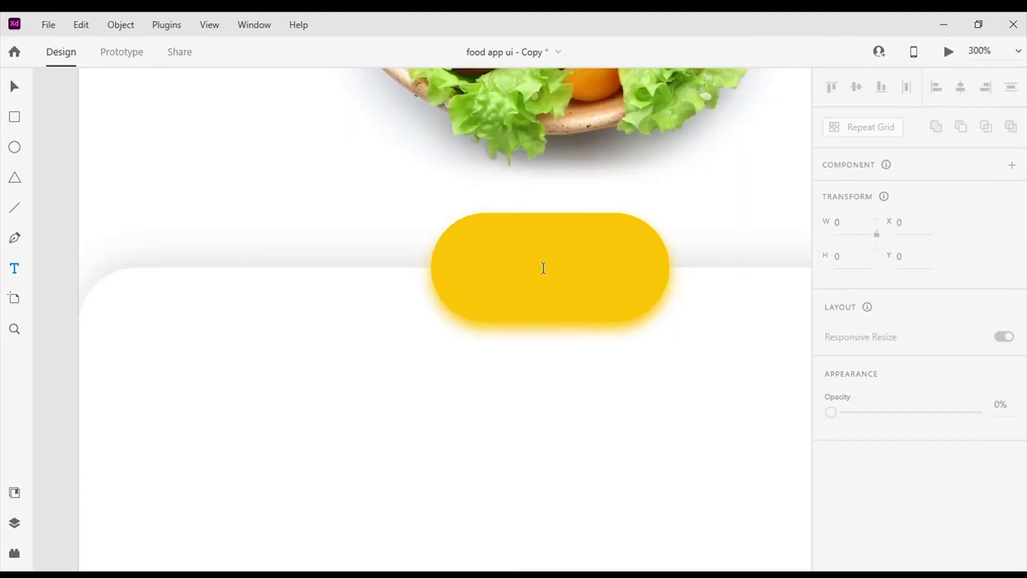
left_click(543, 268)
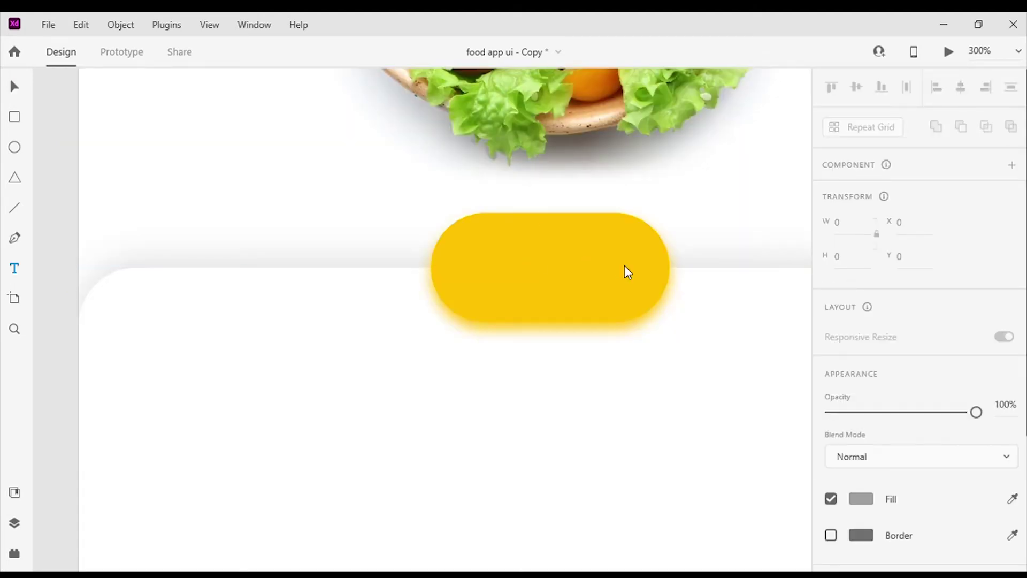
left_click(540, 248)
type("1")
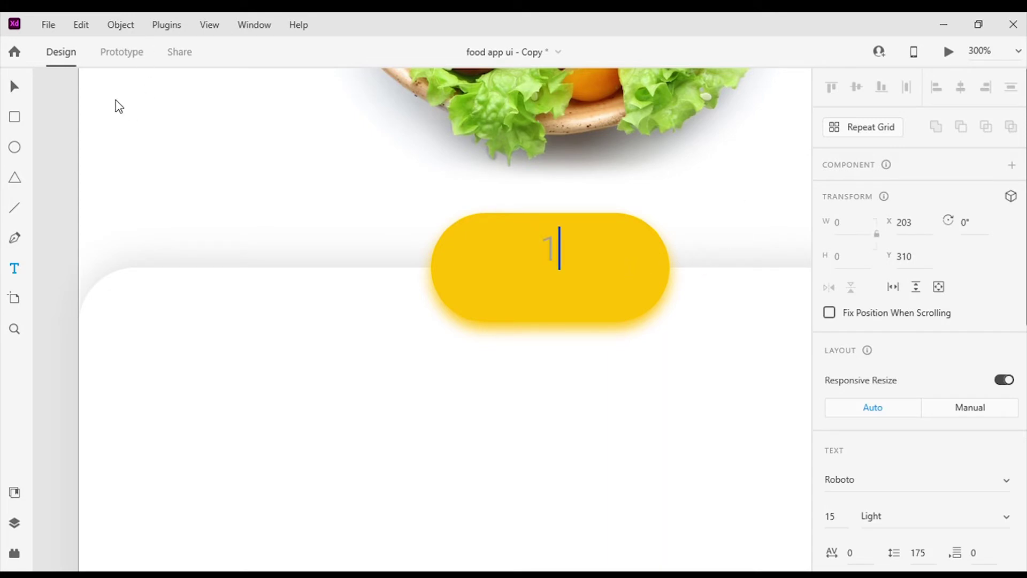
left_click(14, 86)
scroll(865, 482, "down", 5)
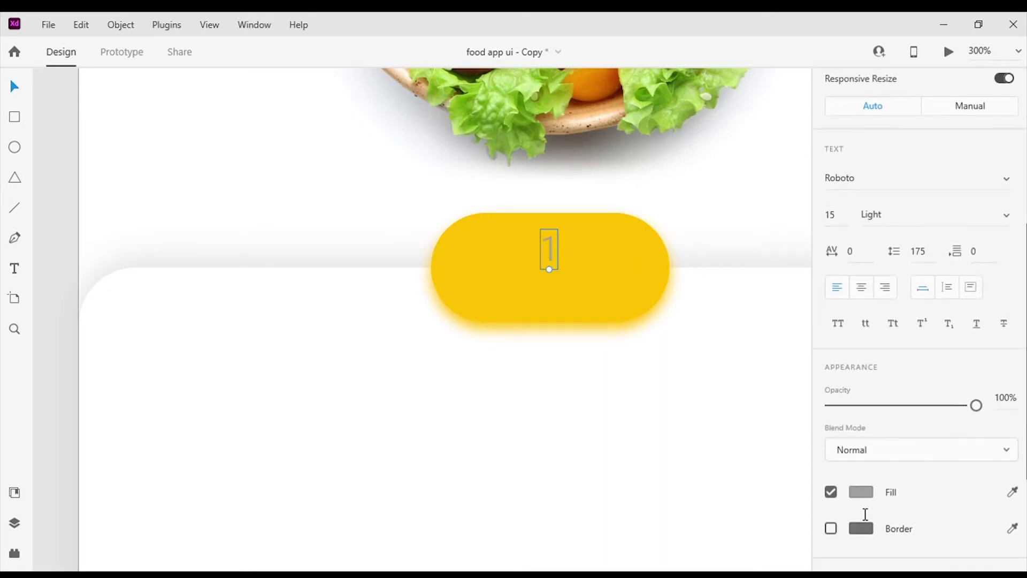
left_click(860, 492)
left_click_drag(676, 392, 515, 309)
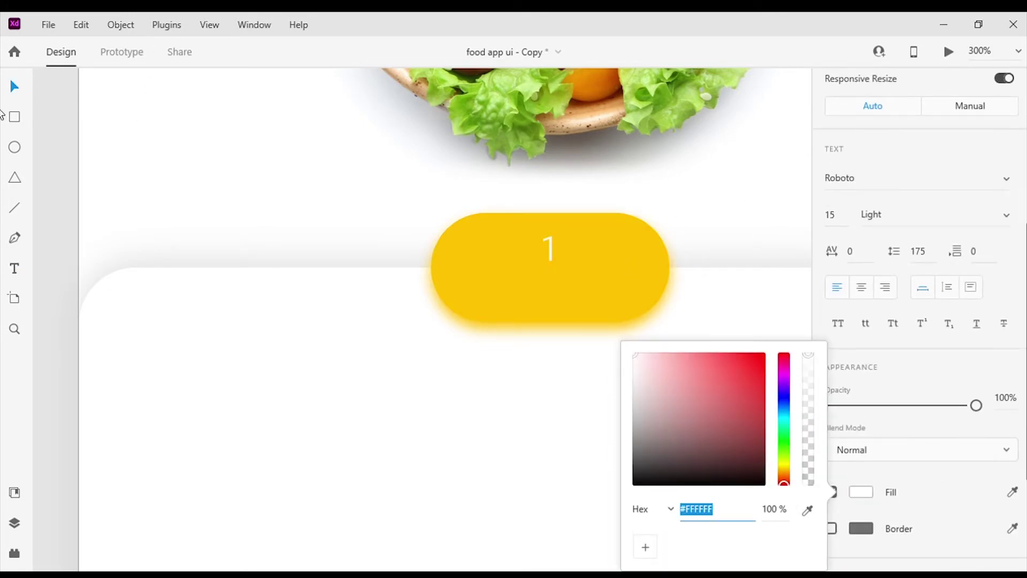
left_click(19, 85)
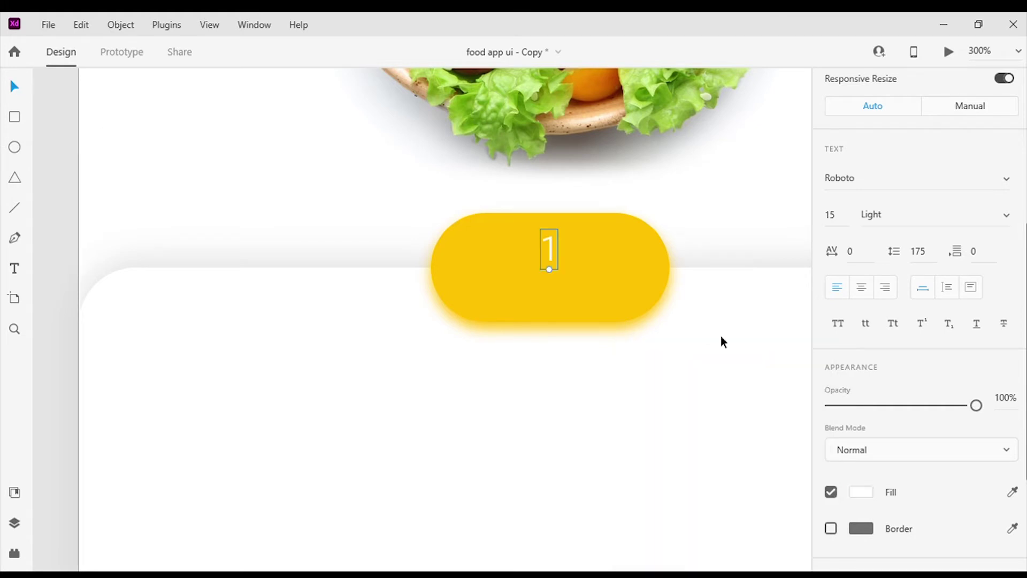
Set the "1" to Medium weight at size 24 and centre it on the yellow pill
left_click(1011, 224)
left_click(896, 344)
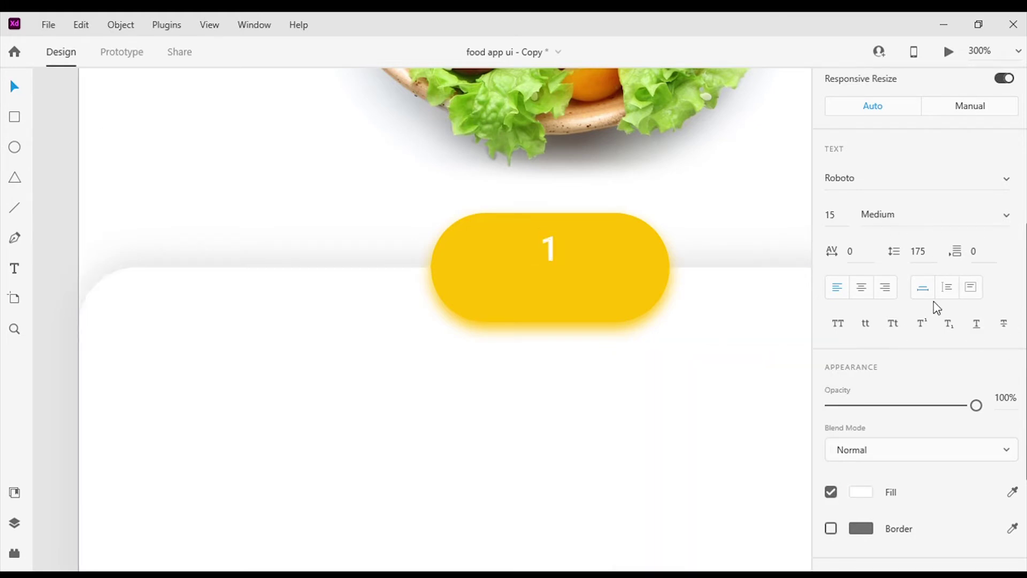
left_click(847, 224)
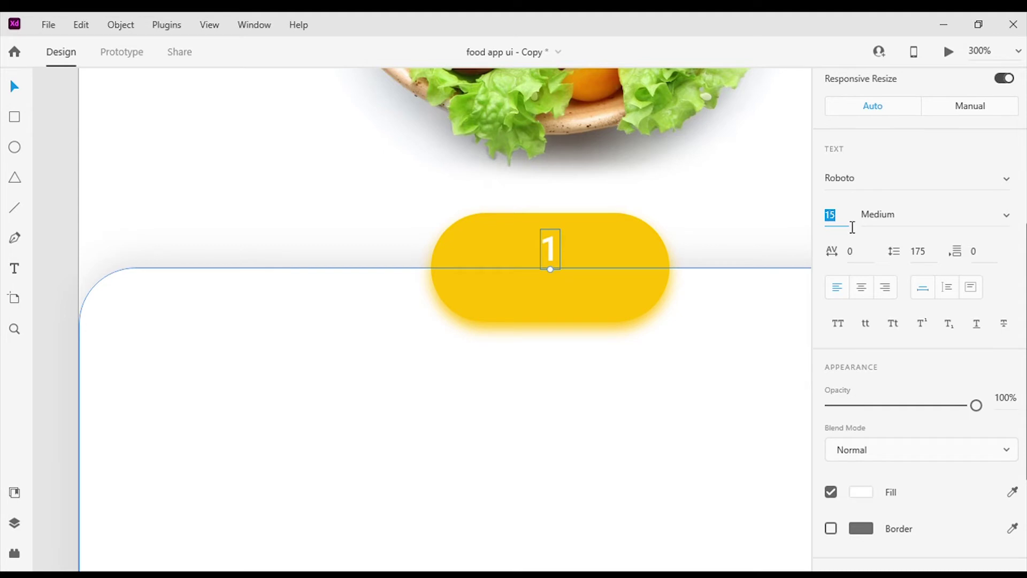
type("23")
key("Return")
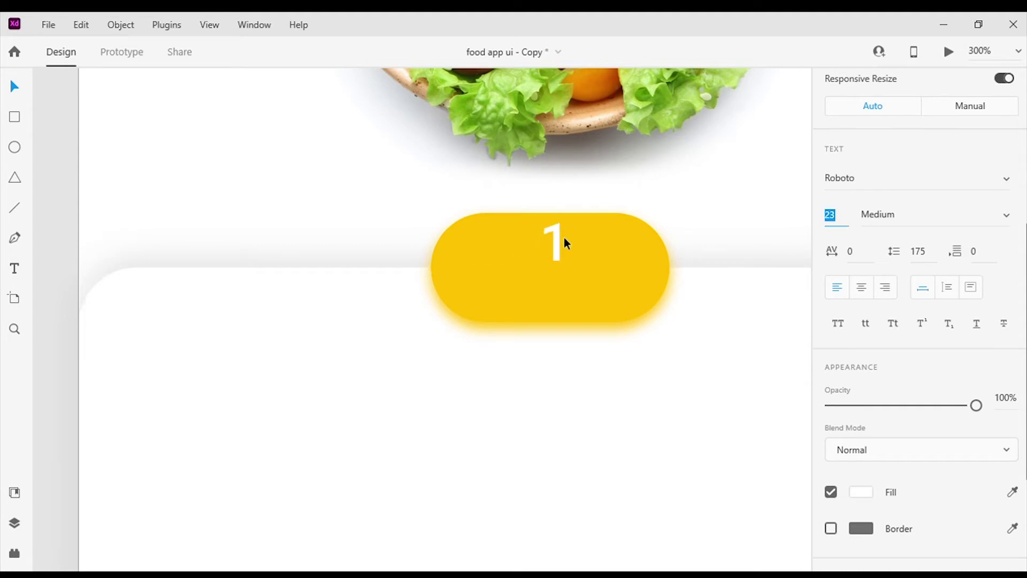
left_click_drag(556, 240, 551, 268)
left_click(841, 224)
key("Up")
Add a white "-" text to the left of the "1" on the yellow pill
left_click(476, 283)
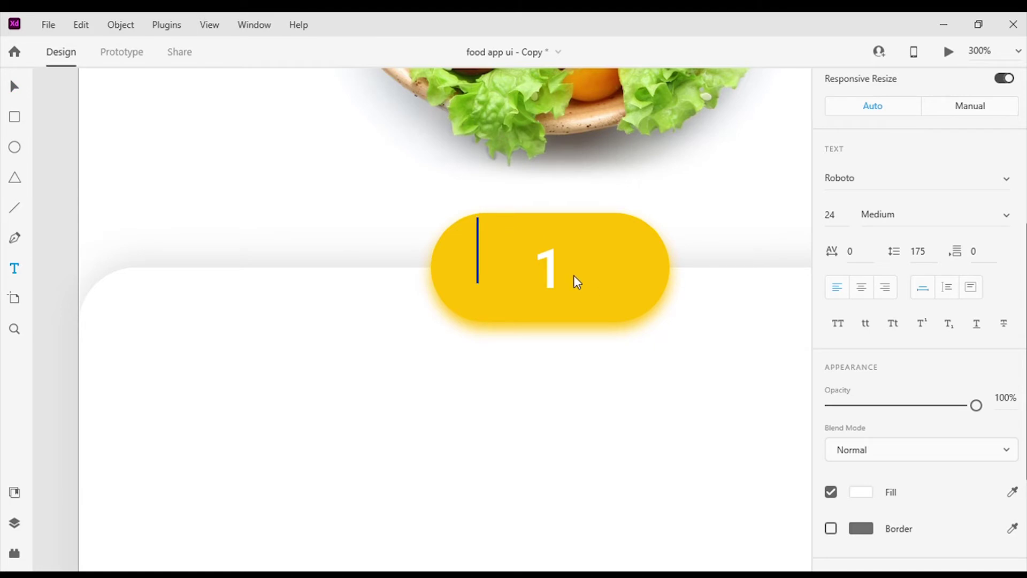
type("-")
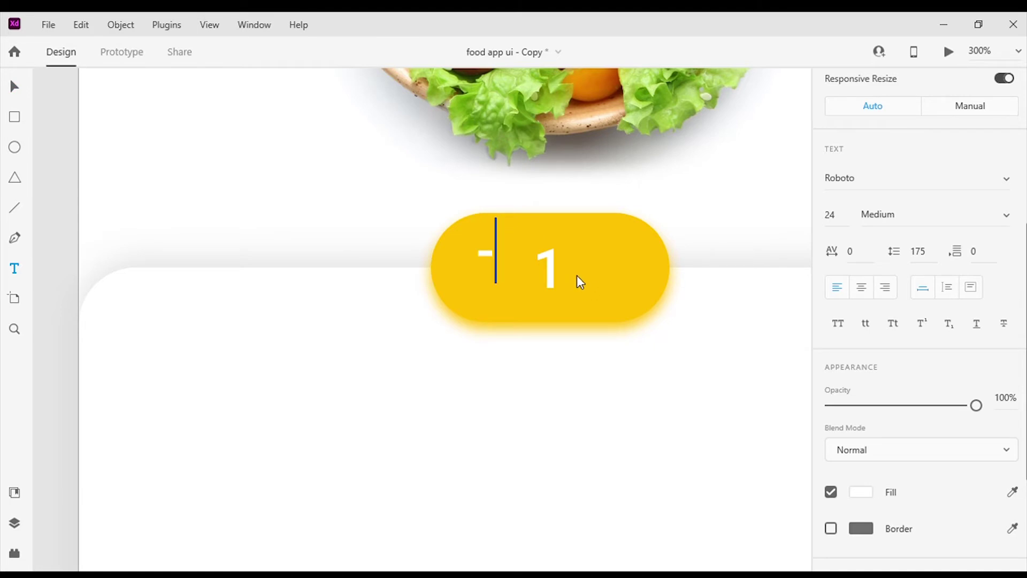
left_click(14, 92)
left_click(15, 269)
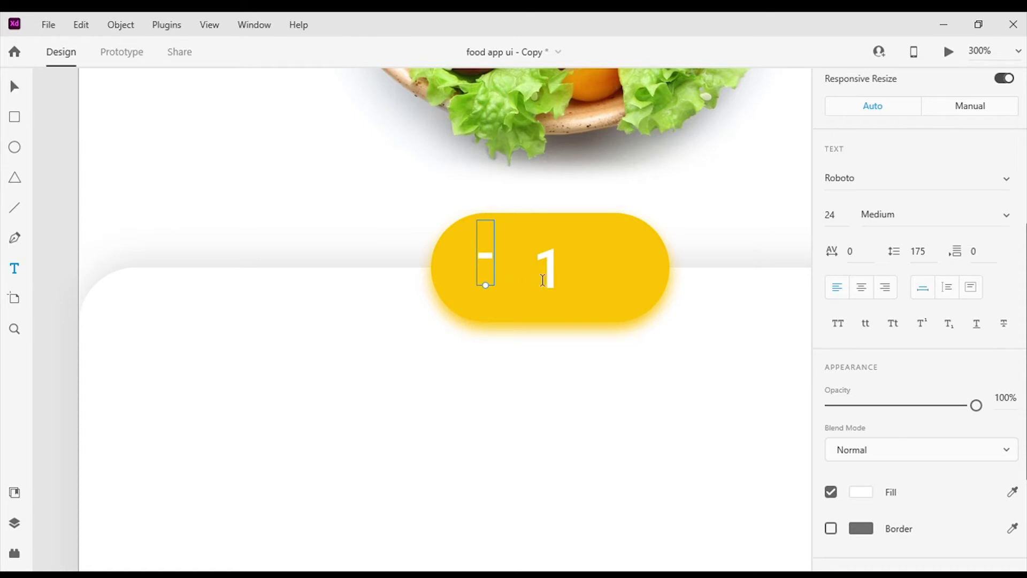
Add a white "+" text to the right of the "1" on the yellow pill
left_click(588, 272)
type("+")
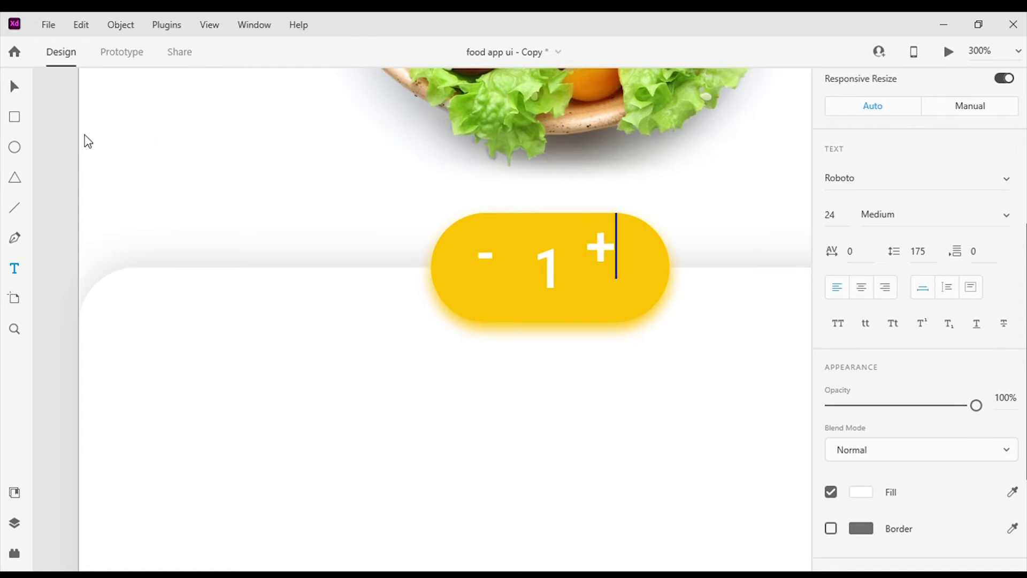
left_click(14, 88)
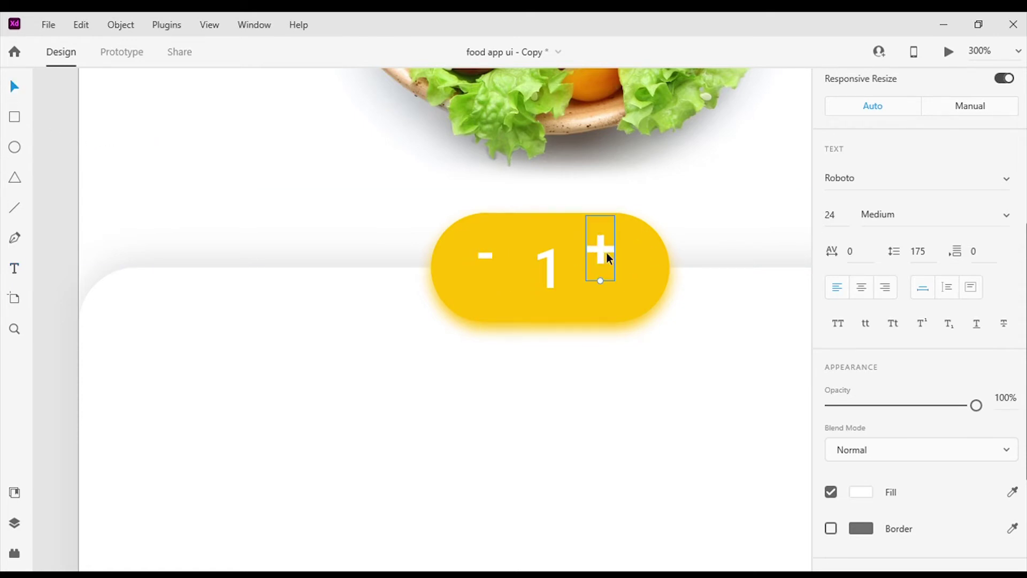
Move the "+" and the "-" down so both sit level with the "1" on the yellow pill
left_click_drag(601, 248, 602, 264)
left_click_drag(485, 256, 505, 270)
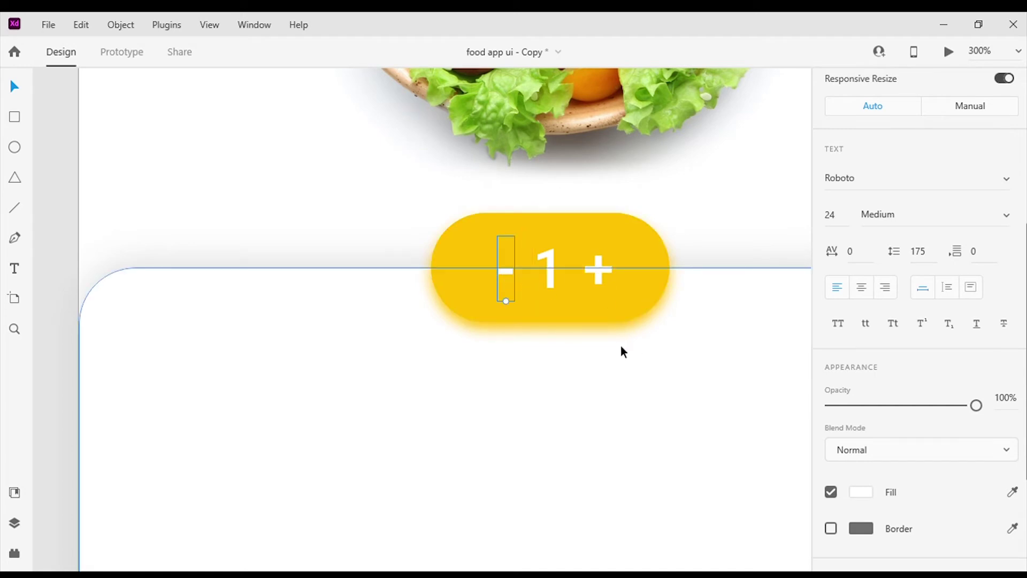
left_click(657, 354)
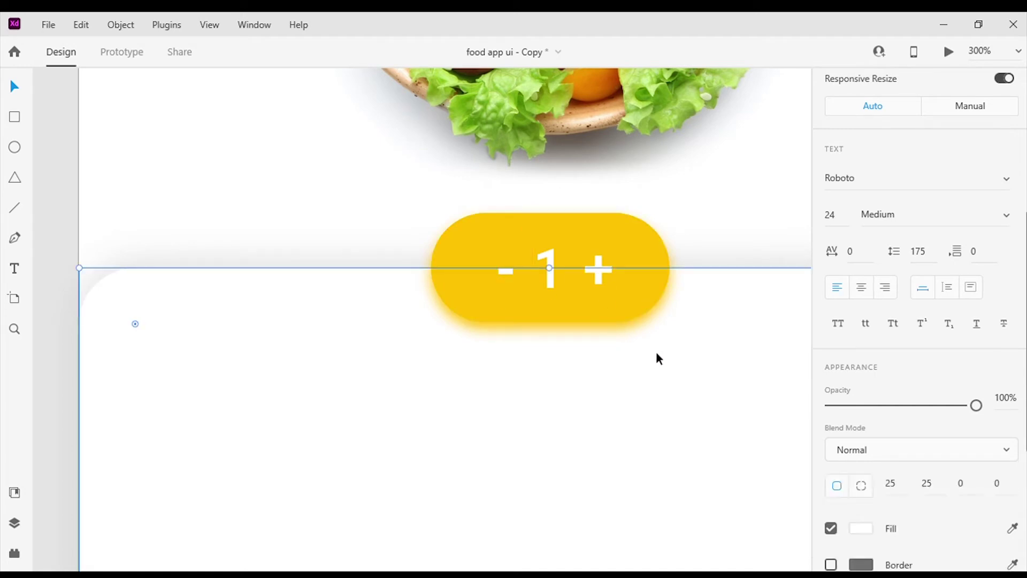
left_click(67, 250)
Nudge the "-" about 11 px further left of the "1", keeping it level
left_click(508, 273)
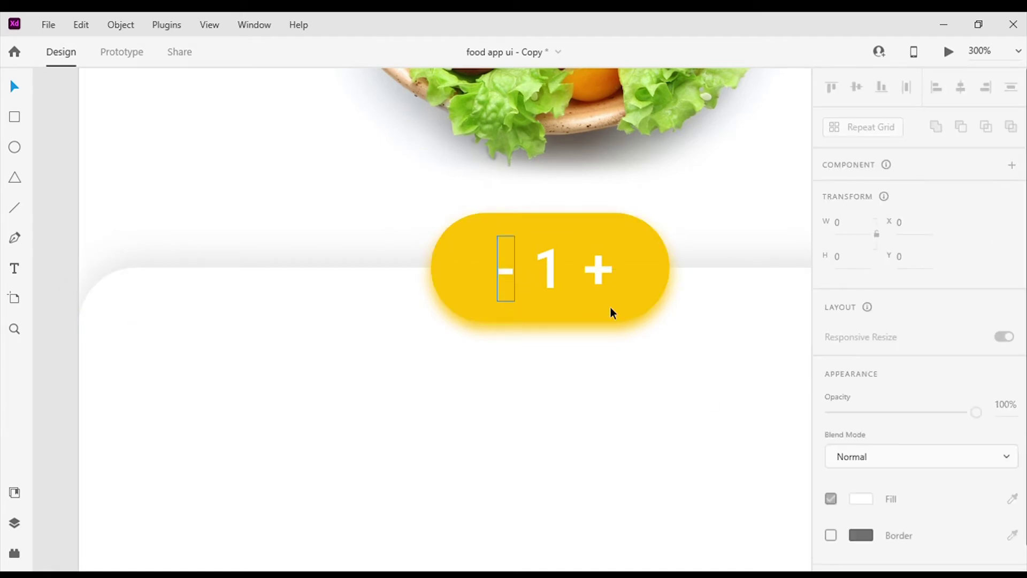
key("Left")
key("Left")
key("Left")
key("Left")
key("Left")
key("Left")
key("Left")
key("Left")
key("Left")
key("Left")
key("Left")
key("Left")
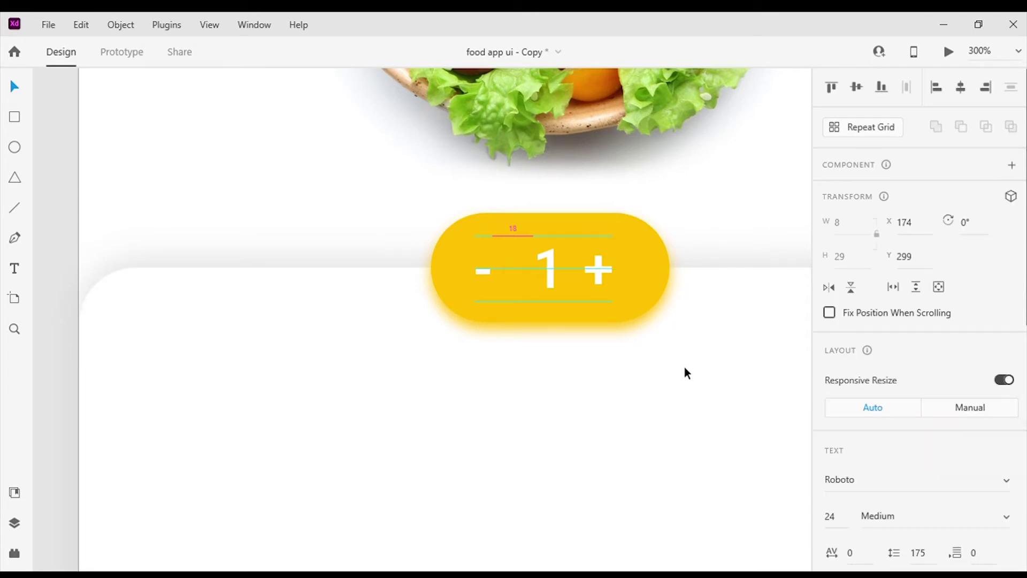
Nudge the "+" about 12 px to the right so its gap to the "1" matches that of the "-"
left_click(599, 269)
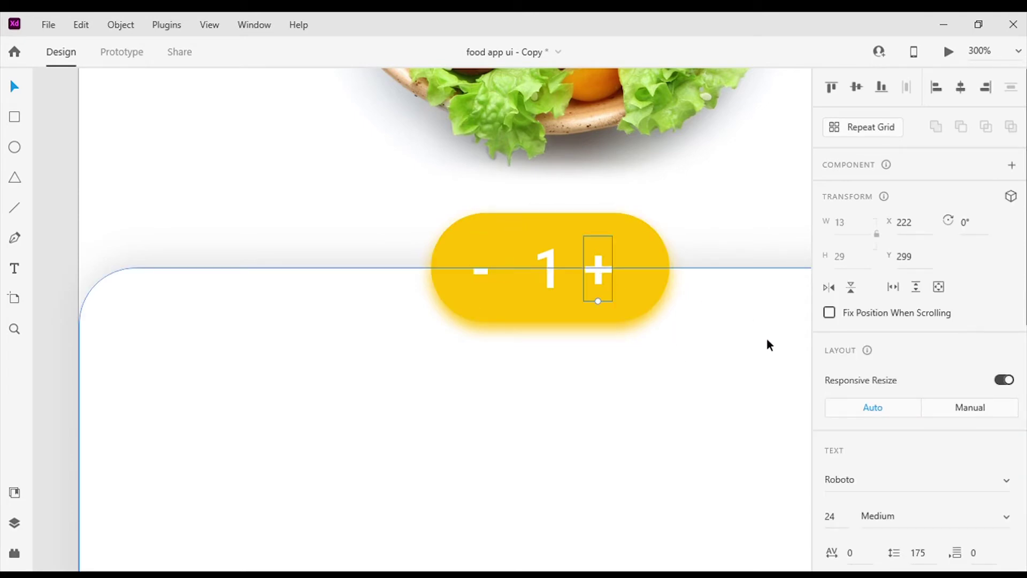
key("Right")
key("Right")
key("Right")
key("Right")
key("Right")
key("Right")
key("Right")
key("Right")
key("Right")
key("Right")
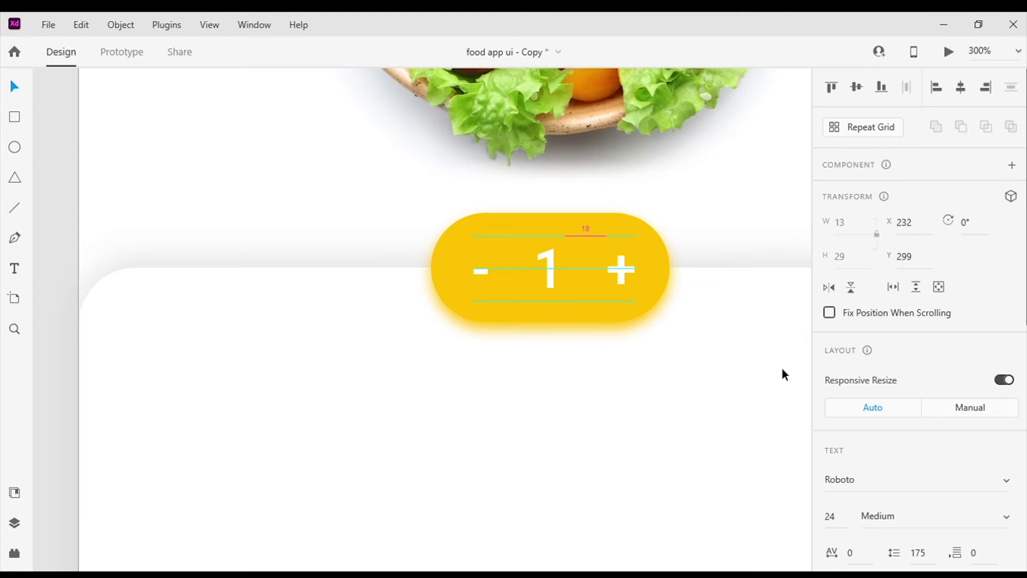
key("Right")
key("Right")
key("alt")
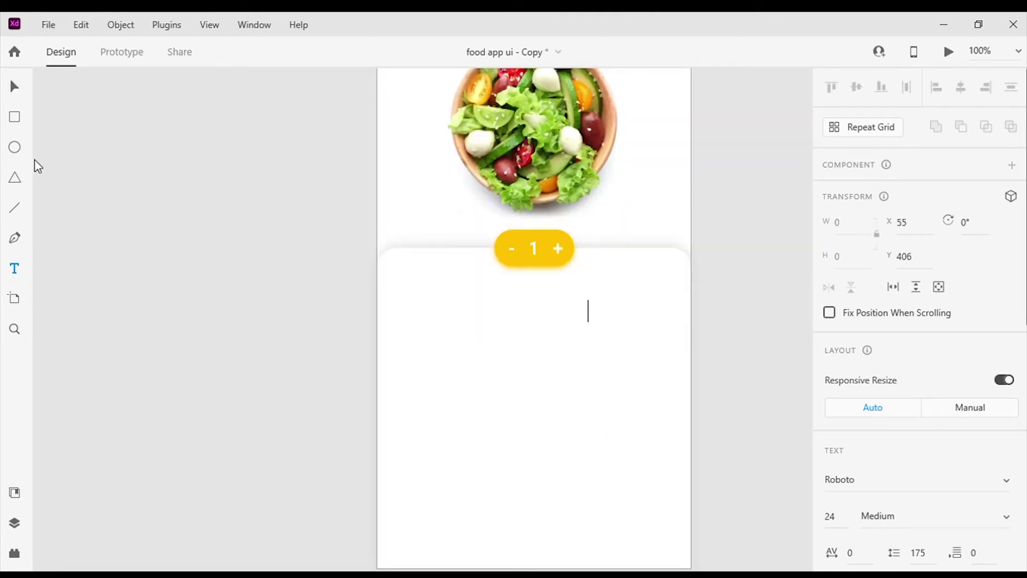
Fill the title text "Salad with Mozarella" on the white card with near-black (#1D1D1D)
left_click(14, 87)
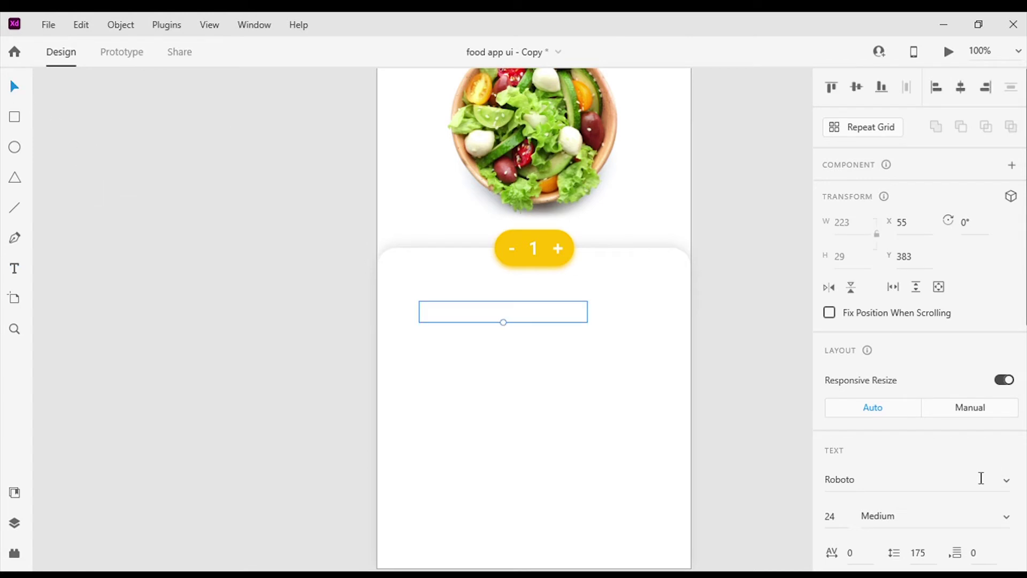
scroll(889, 490, "down", 6)
scroll(889, 513, "down", 1)
left_click(861, 416)
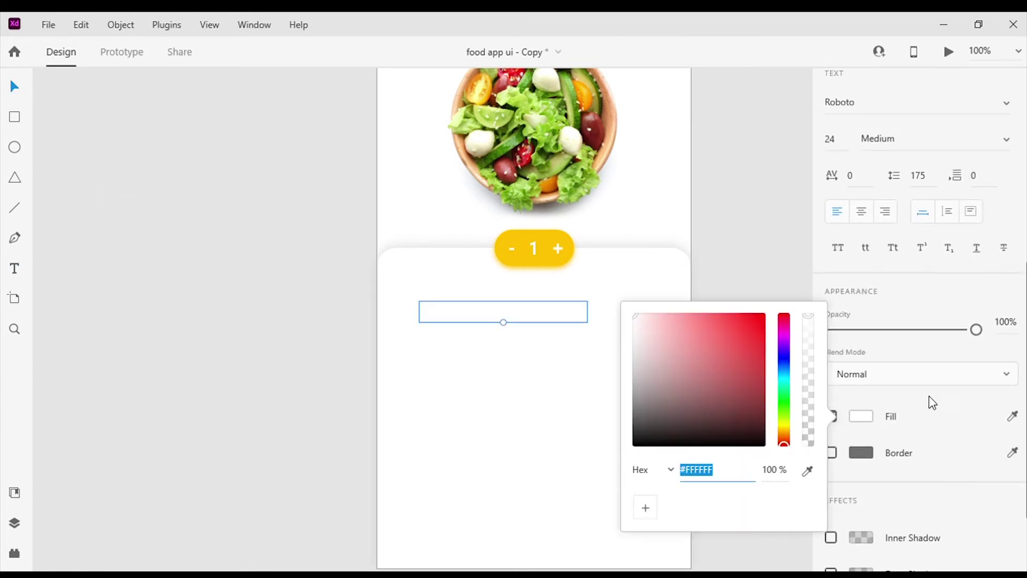
left_click_drag(644, 428, 635, 436)
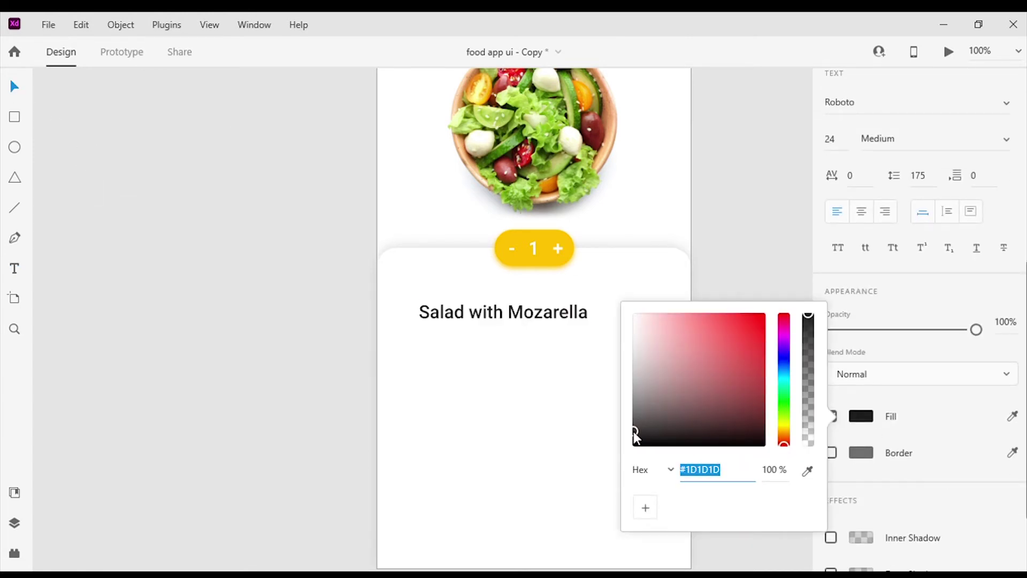
Set the "Salad with Mozarella" title to Bold and shift it slightly up and to the left
left_click(1005, 141)
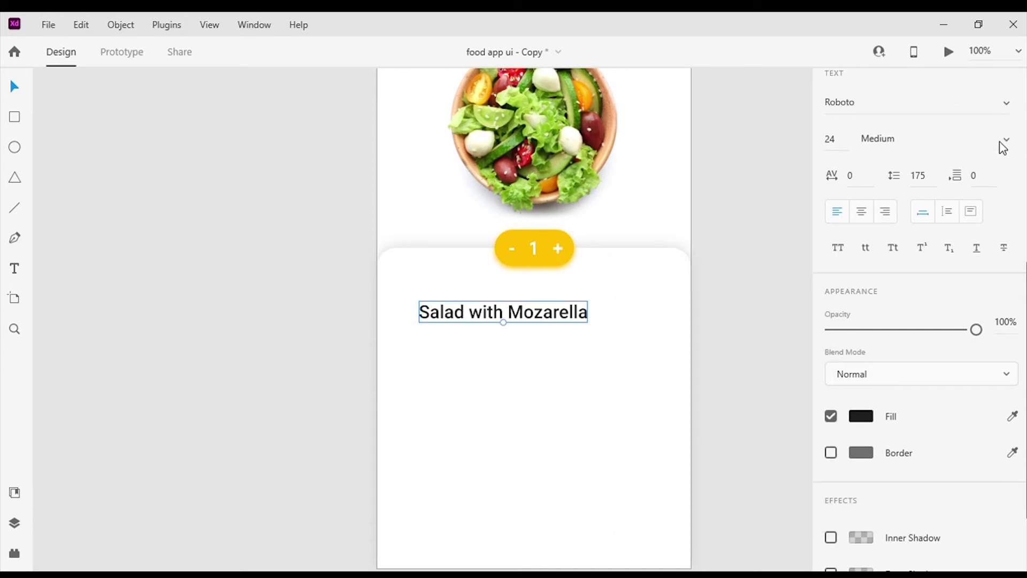
left_click(896, 226)
left_click_drag(450, 311, 441, 308)
Add the text "By hotel Adams" below the salad title, aligned with its left edge
key("t")
left_click(413, 349)
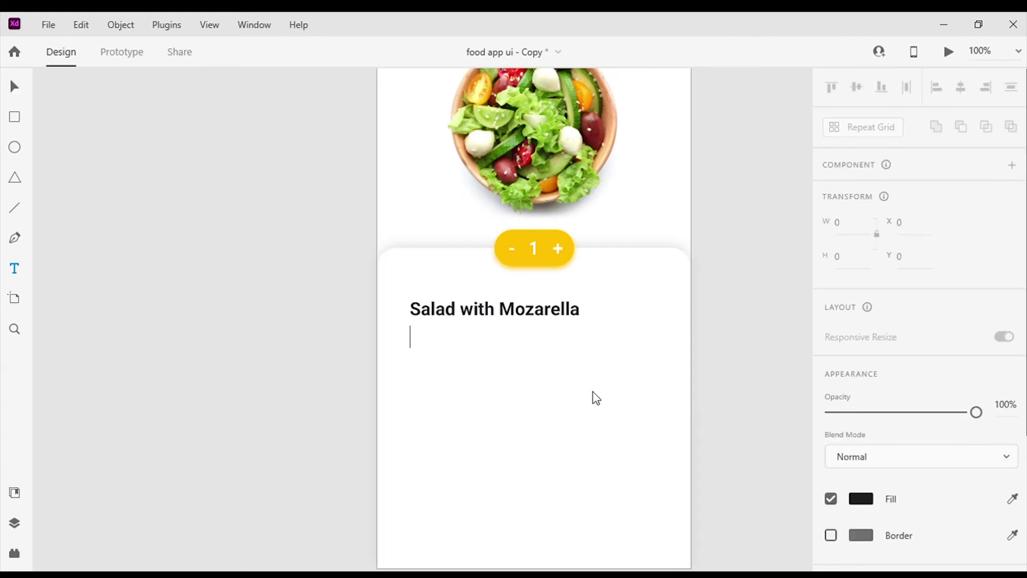
type("By hotel Adams")
key("Escape")
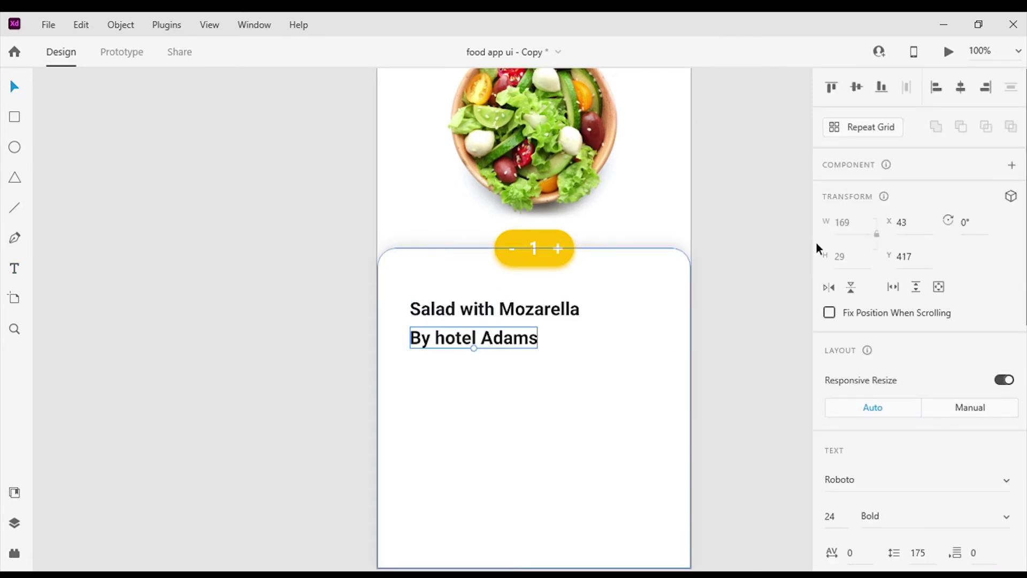
Format "By hotel Adams" as Regular weight at size 16 with a grey fill (#6E6E6E)
left_click(1006, 517)
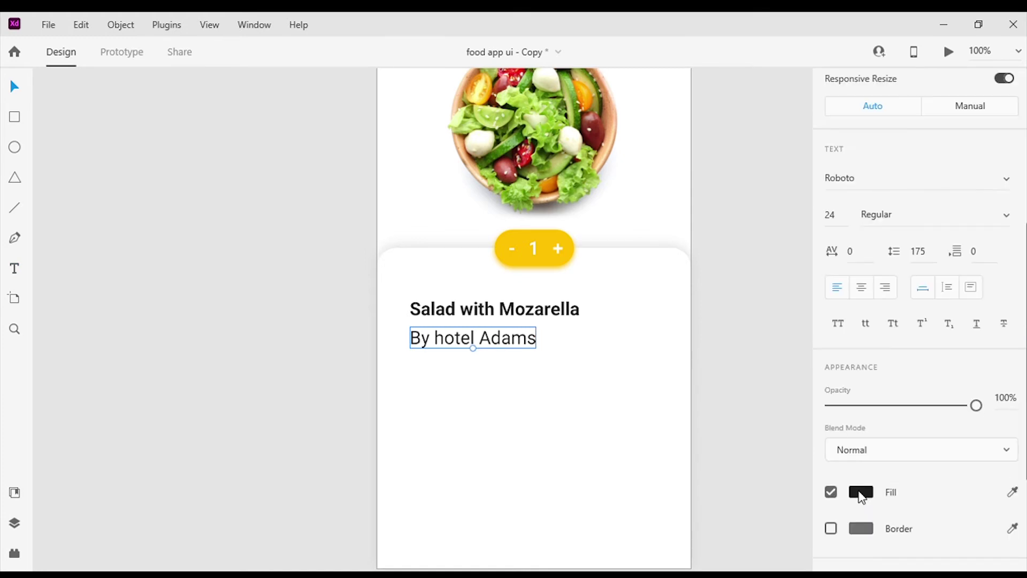
left_click(861, 493)
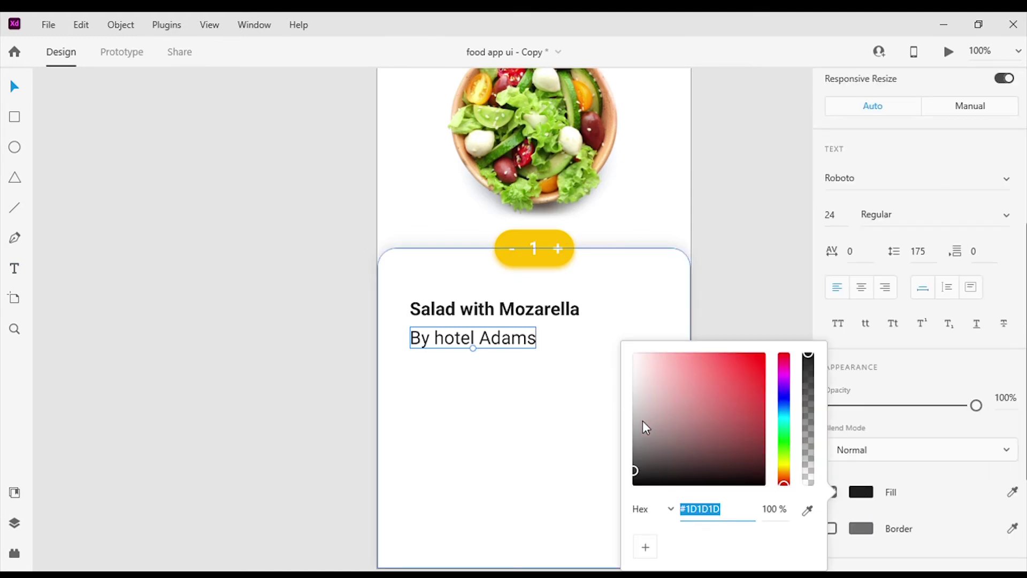
left_click_drag(642, 421, 615, 428)
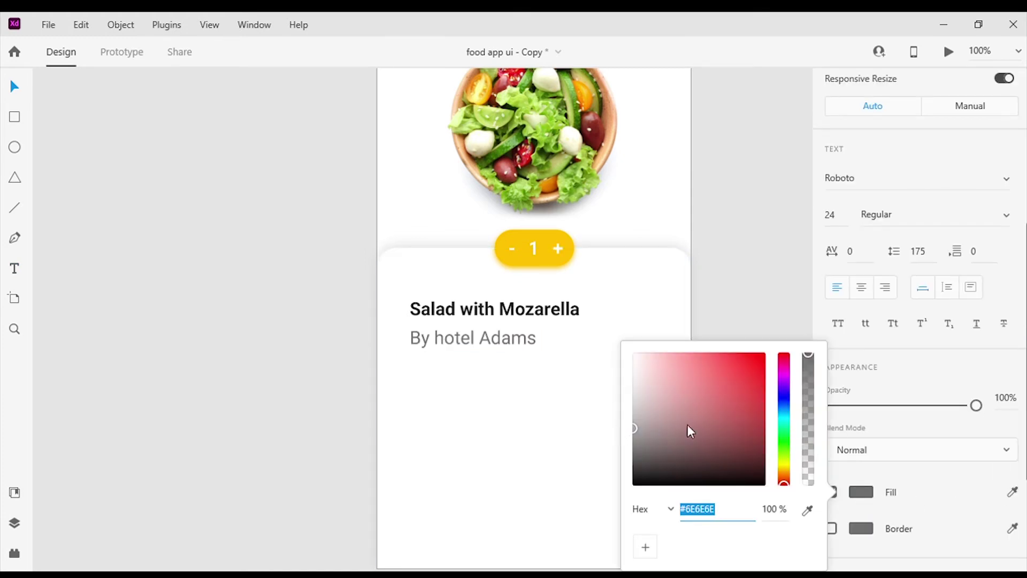
left_click(852, 221)
type("16")
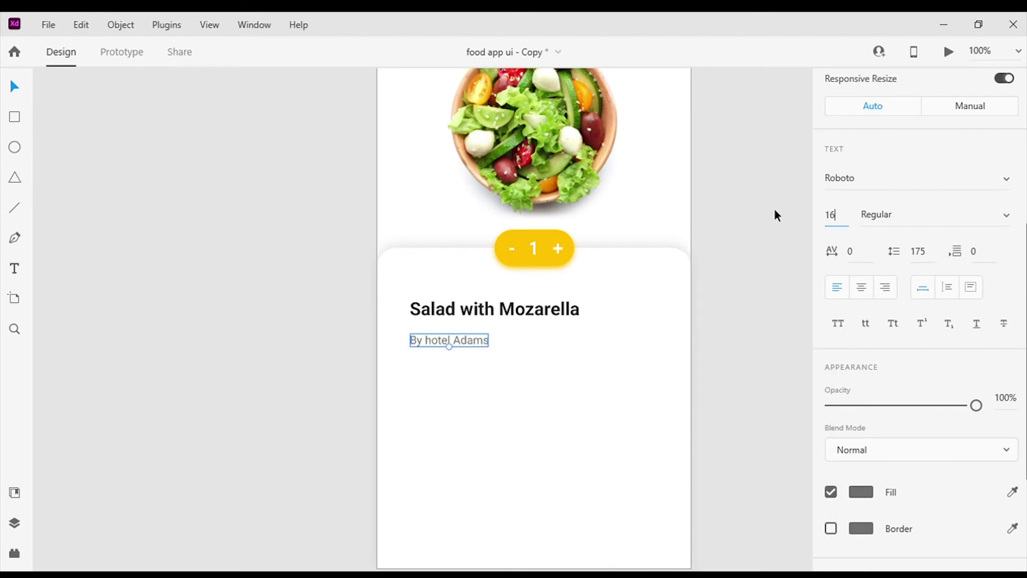
key("Return")
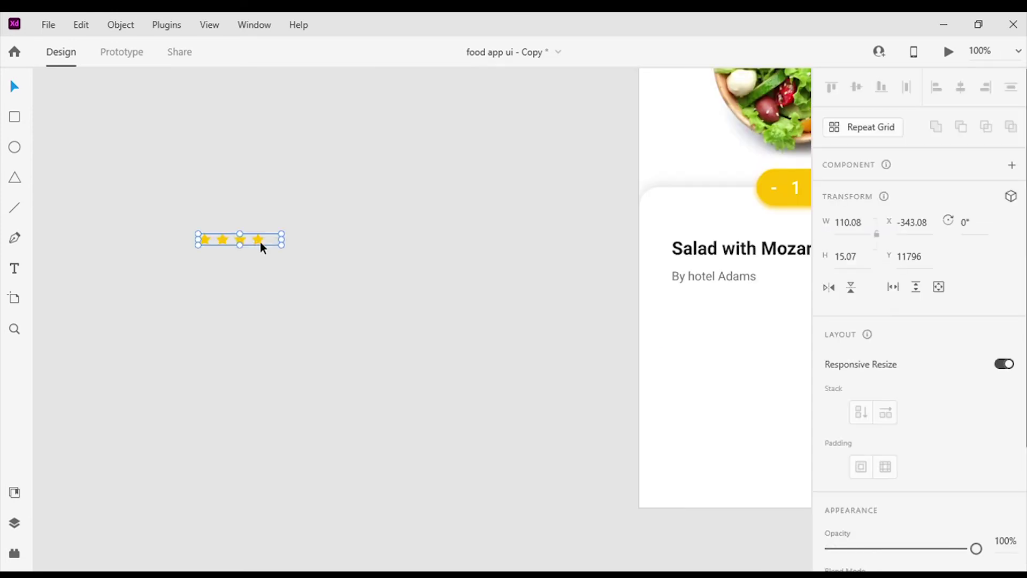
Place the star rating below "By hotel Adams" and add a copy of the title under it, reworded as "Details"
left_click_drag(259, 244, 730, 299)
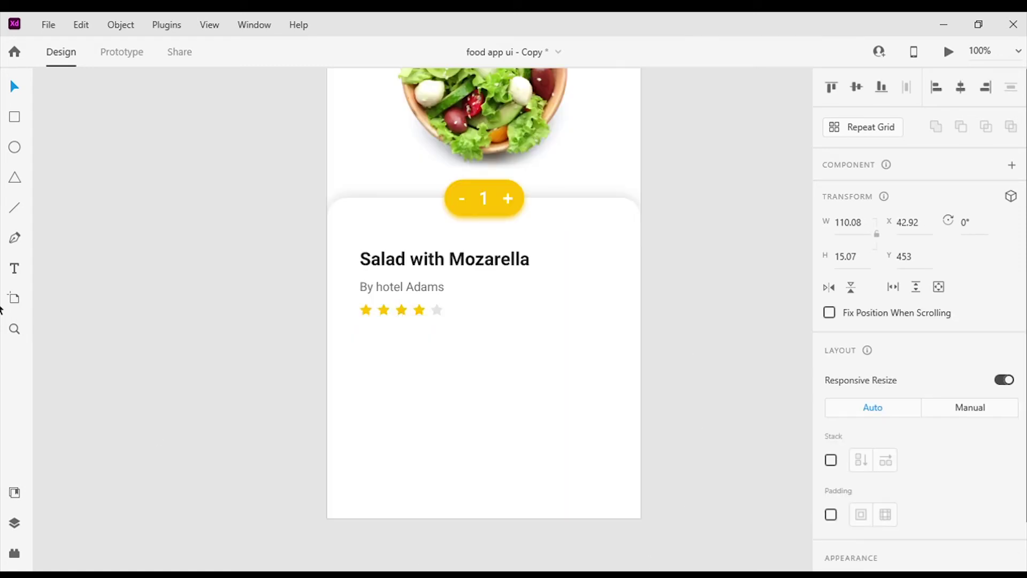
left_click_drag(434, 261, 409, 353, "alt")
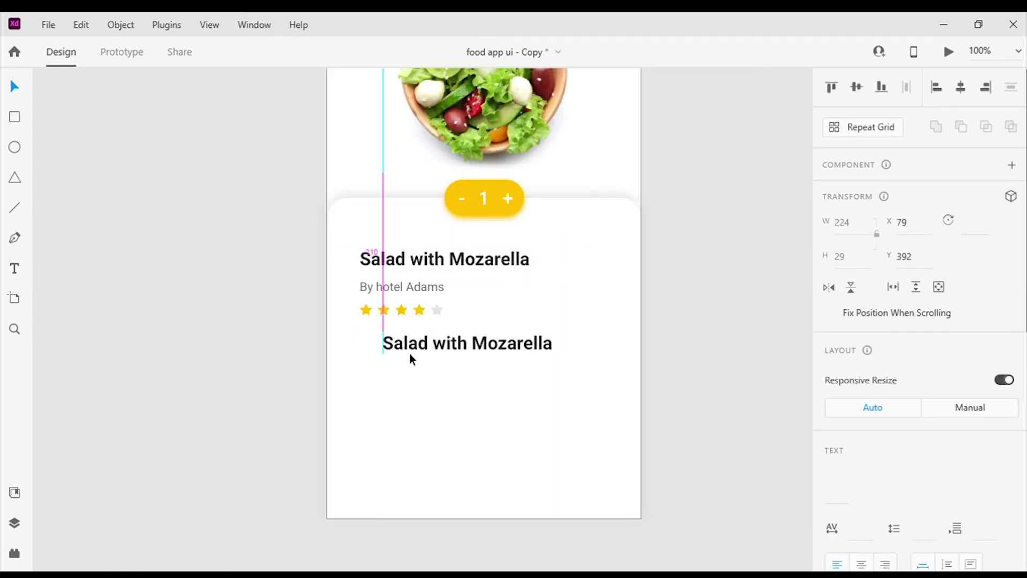
type("De")
type("tails")
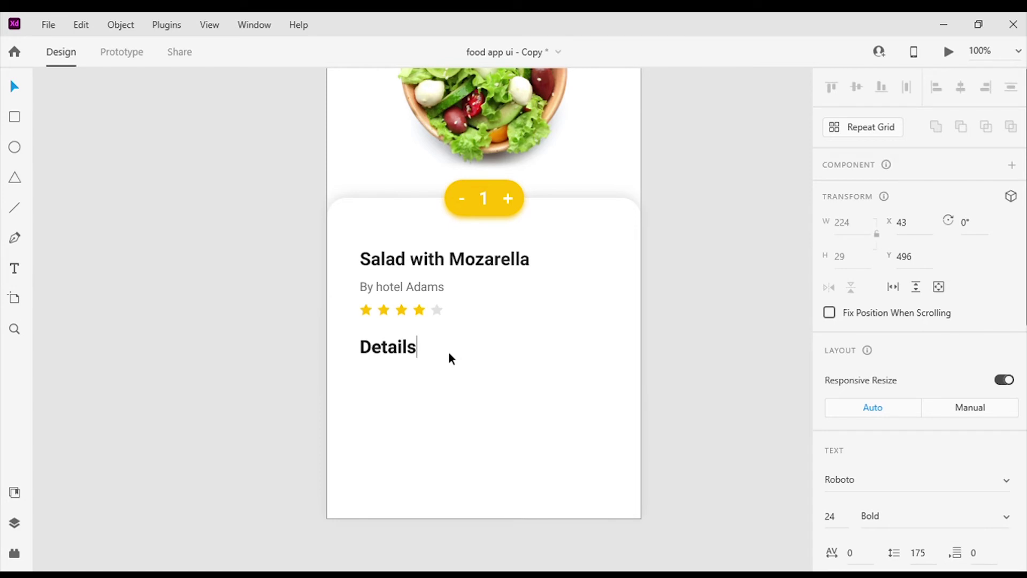
Set the "Details" heading to size 18
left_click(842, 520)
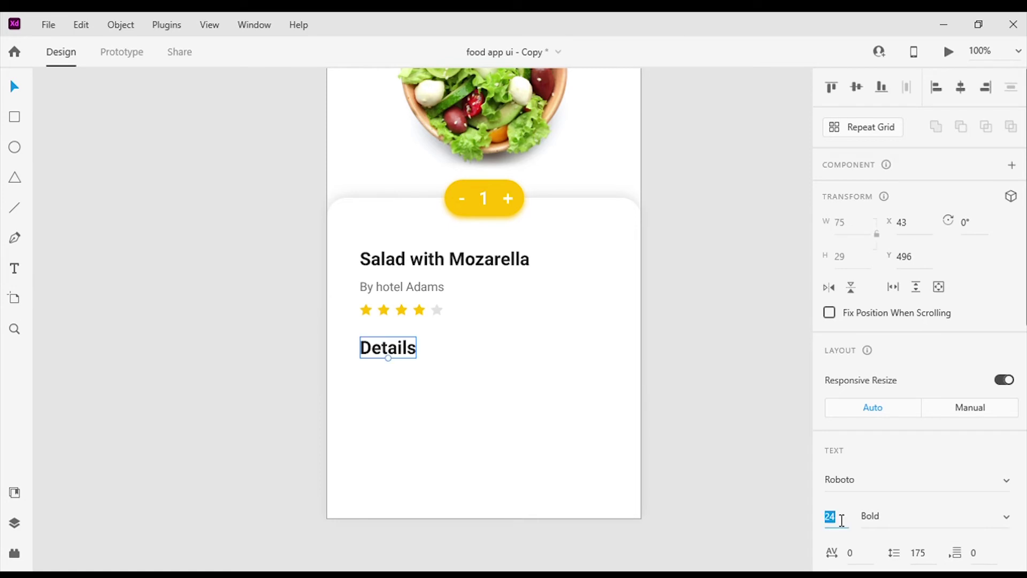
type("18")
key("Return")
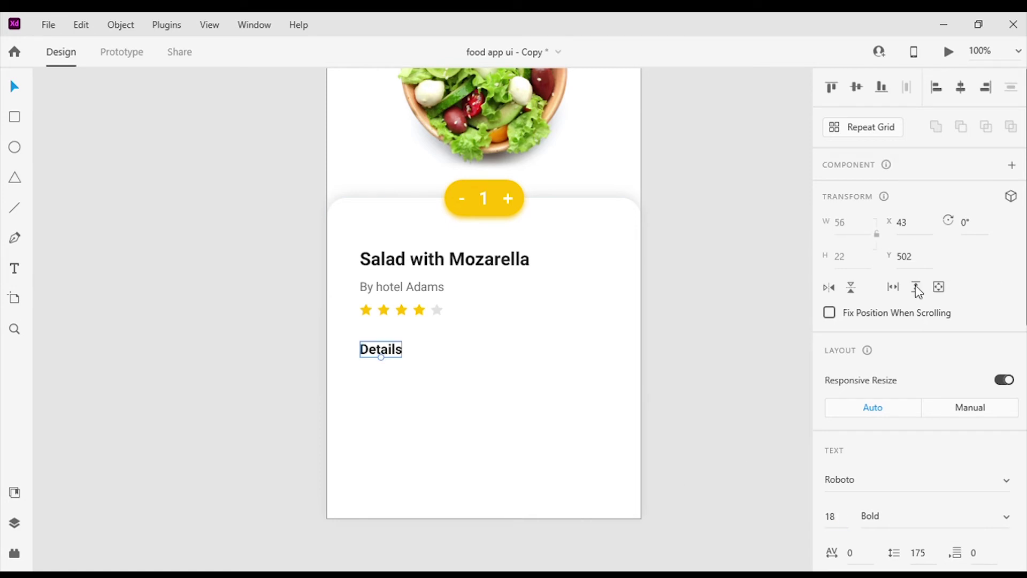
left_click(703, 287)
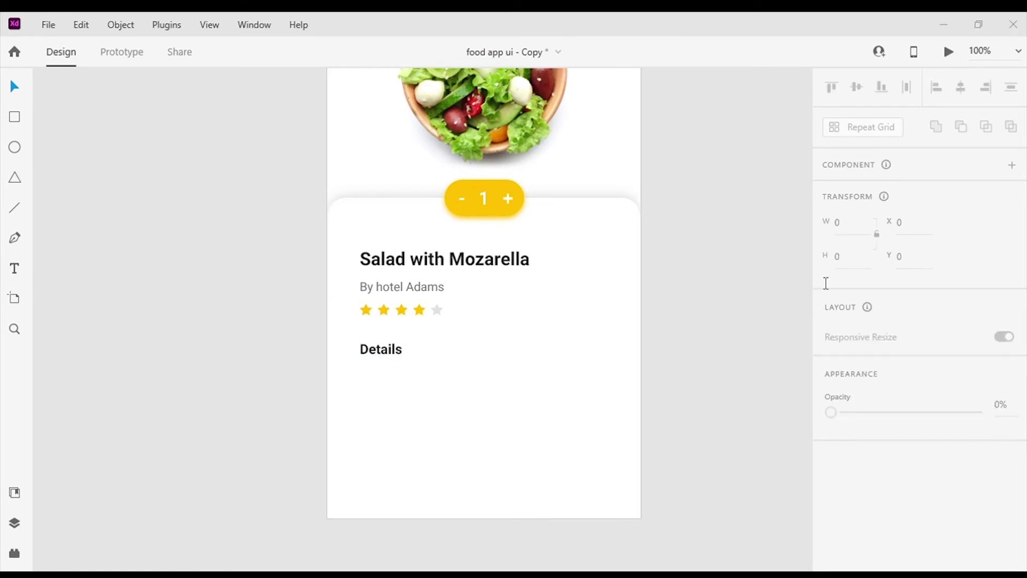
Add a 328 px wide text area below "Details" reading "Heritage Tomato and Mozzarella Salad with Basil Dressing"
left_click(16, 270)
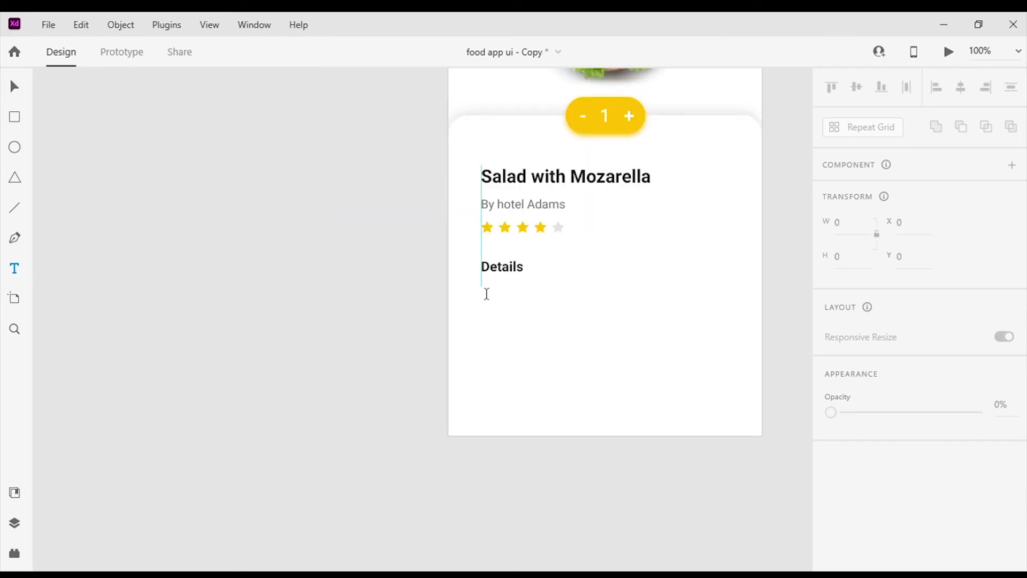
left_click_drag(481, 287, 737, 364)
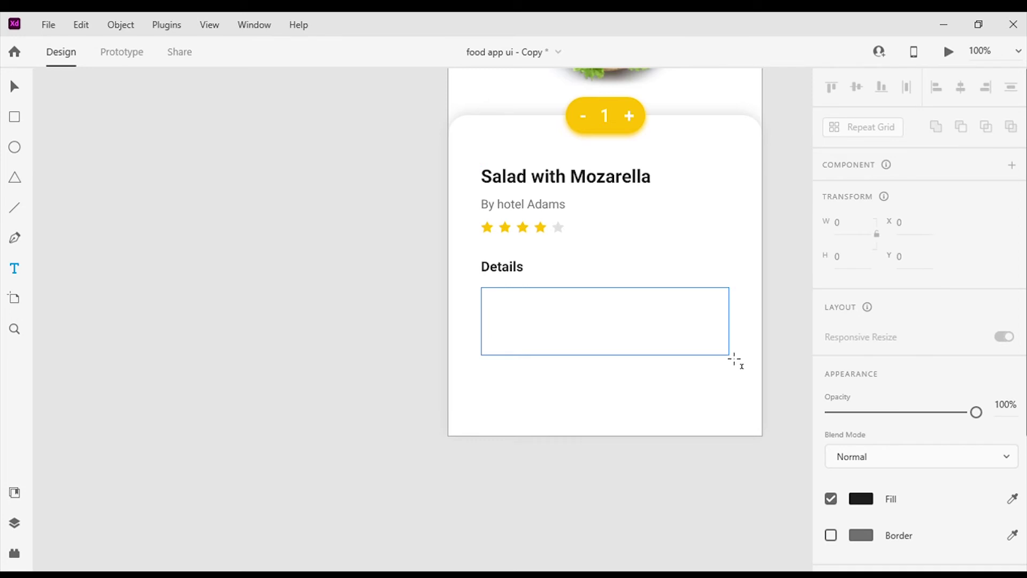
type("Heritage Tomato and Mozzarella Salad with Basil Dressing")
Format the description text with line spacing 25, Regular weight and size 17, and move it slightly closer to "Details"
left_click(917, 553)
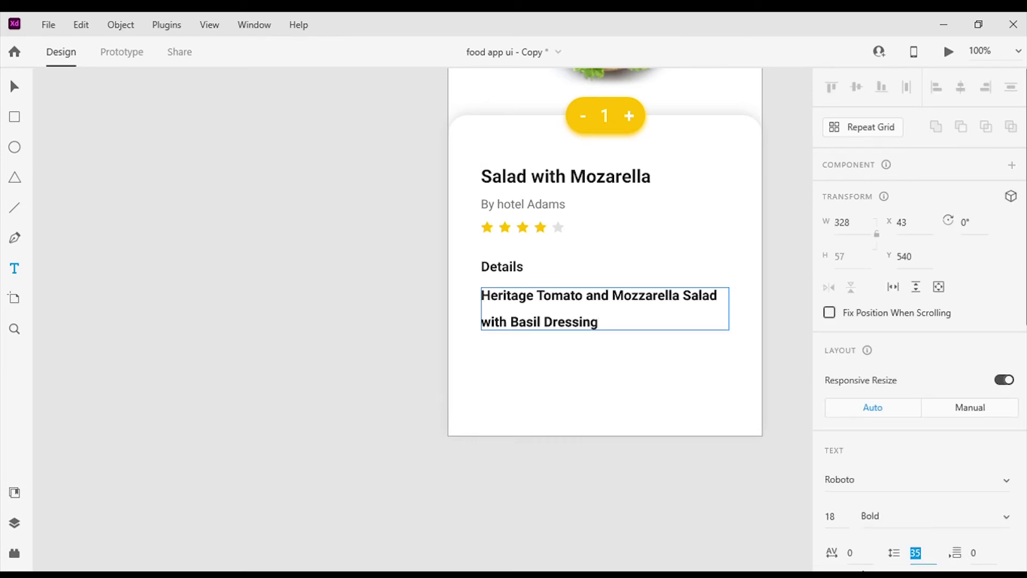
type("25")
key("Return")
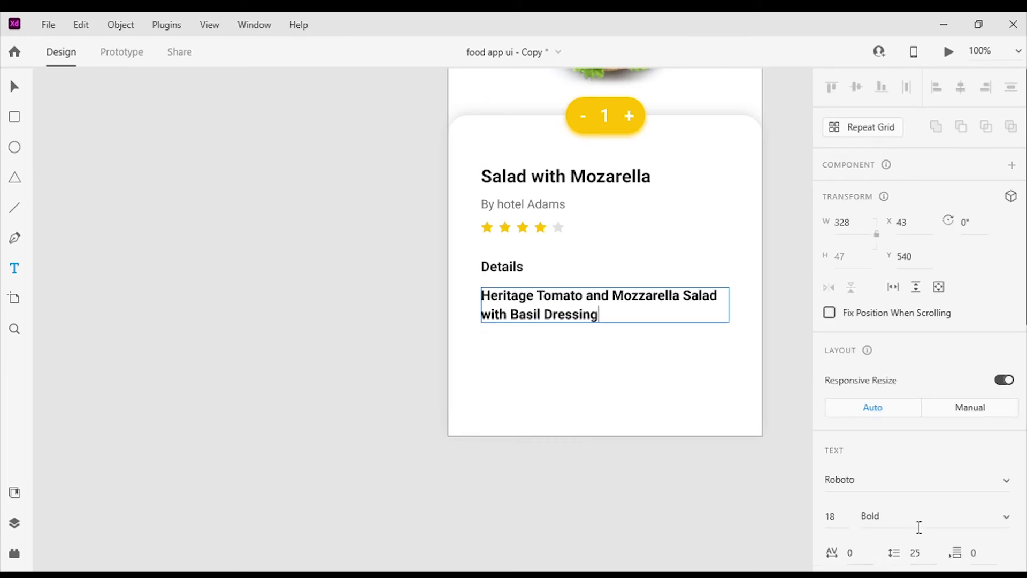
left_click(1008, 518)
left_click(255, 349)
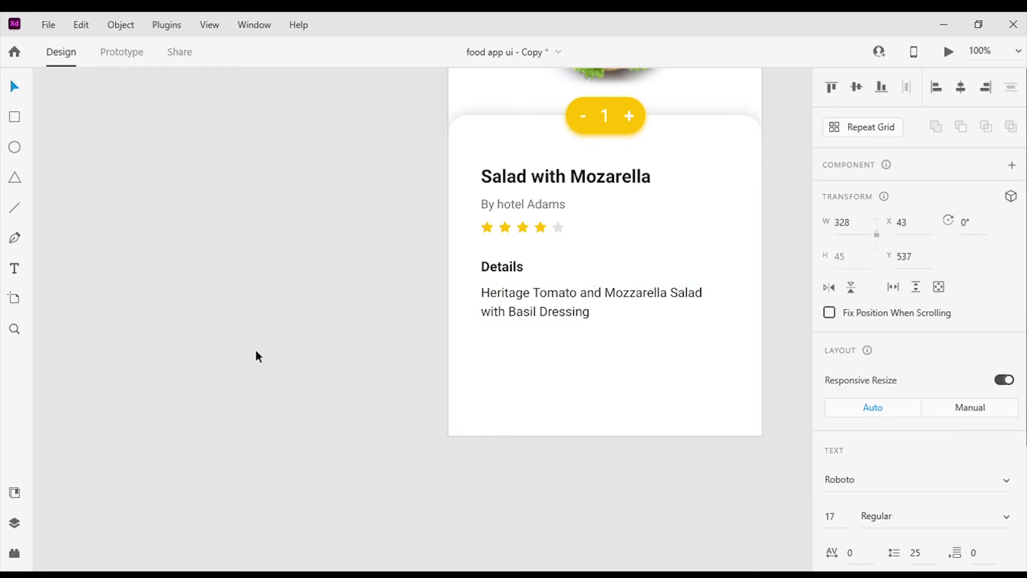
Add the price "10" in bold size 24 on the salad title's line, near the card's right edge
scroll(172, 297, "up", 2)
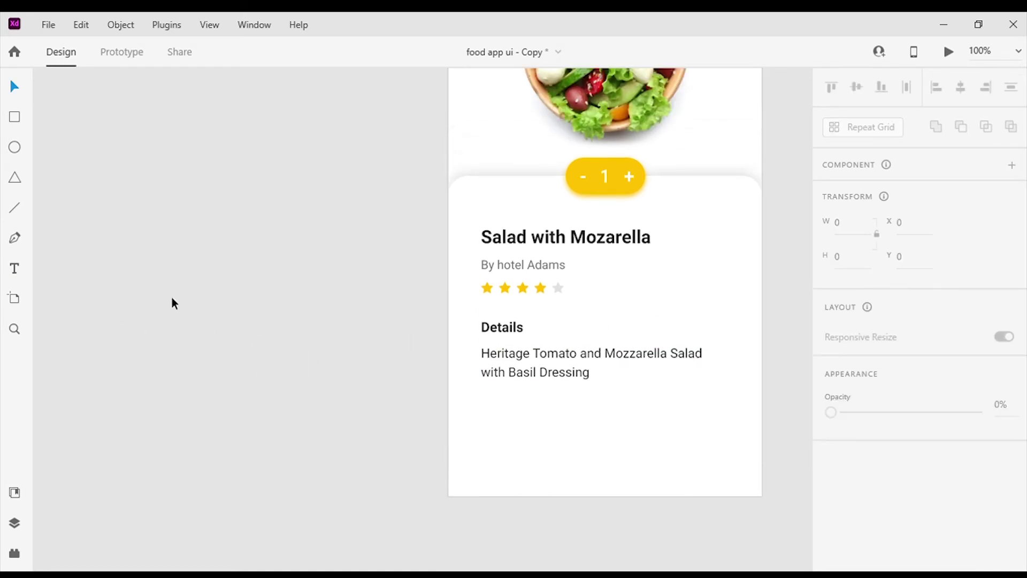
scroll(145, 263, "up", 2)
scroll(144, 242, "down", 5)
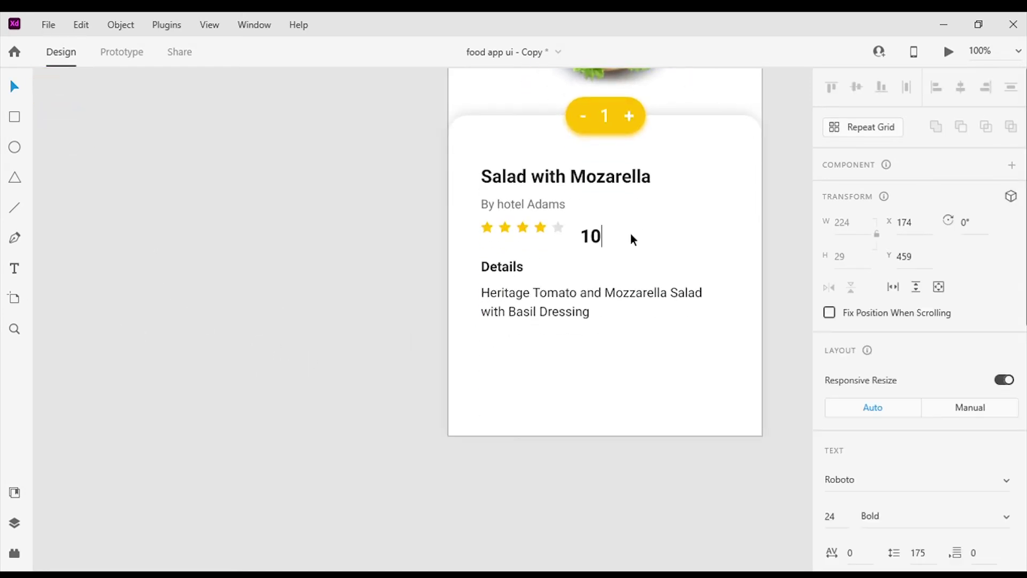
left_click(234, 281)
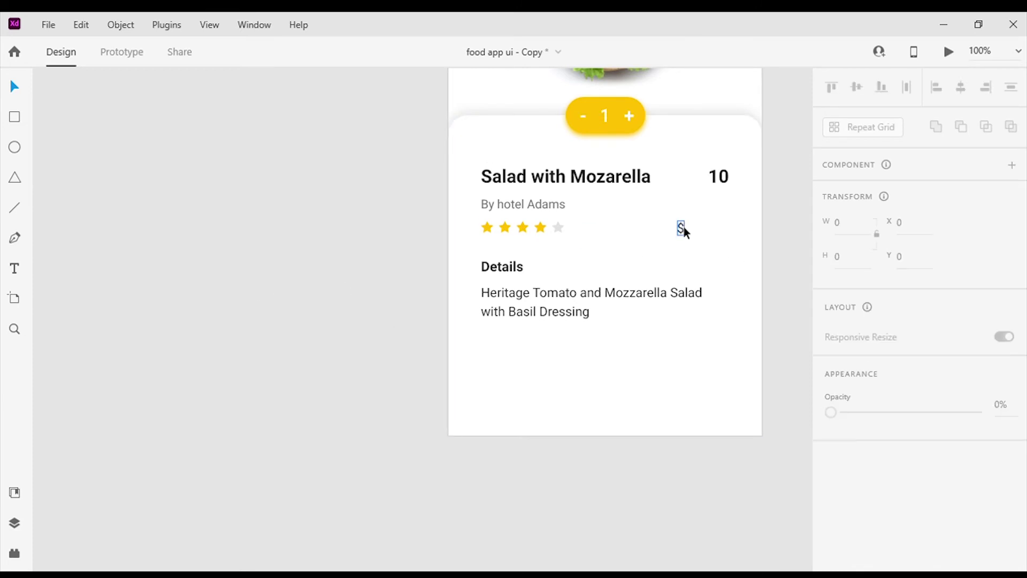
Position the "$" sign directly before the price "10" on the salad title's line, at about X 330, Y 384
left_click_drag(681, 229, 704, 180)
left_click(771, 198)
key("ctrl+equal")
key("ctrl+equal")
key("ctrl+equal")
key("space")
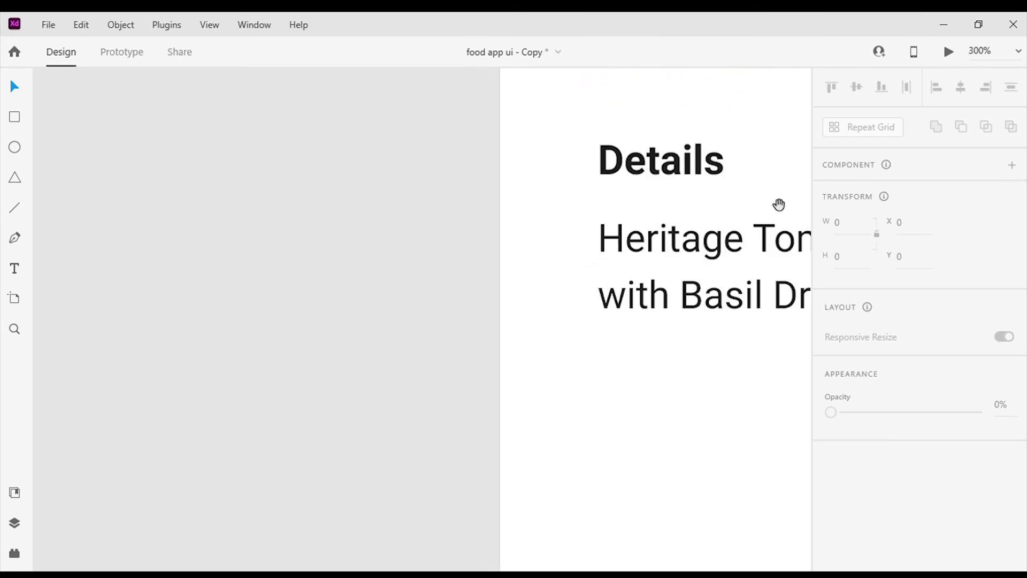
left_click_drag(706, 239, 67, 440)
left_click_drag(660, 250, 649, 410)
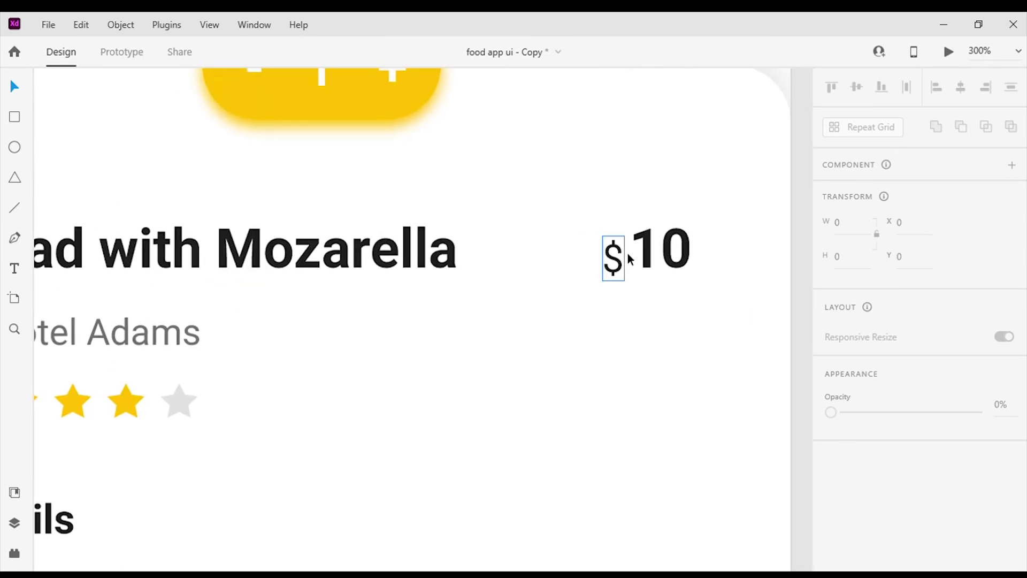
left_click_drag(617, 263, 617, 254)
key("Left")
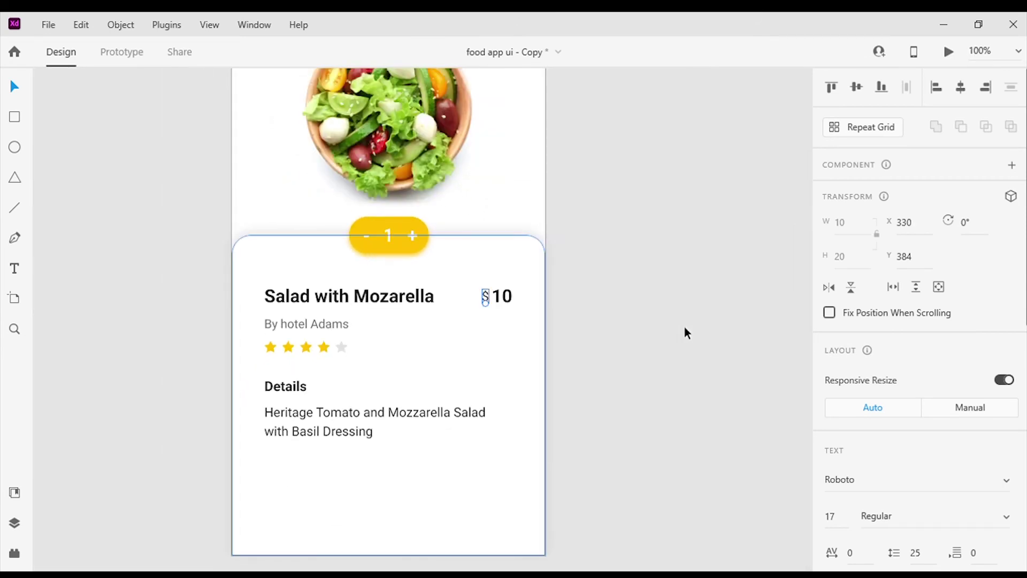
Recolour the "$" sign with the yellow sampled from the quantity selector
scroll(994, 475, "down", 5)
left_click(1010, 492)
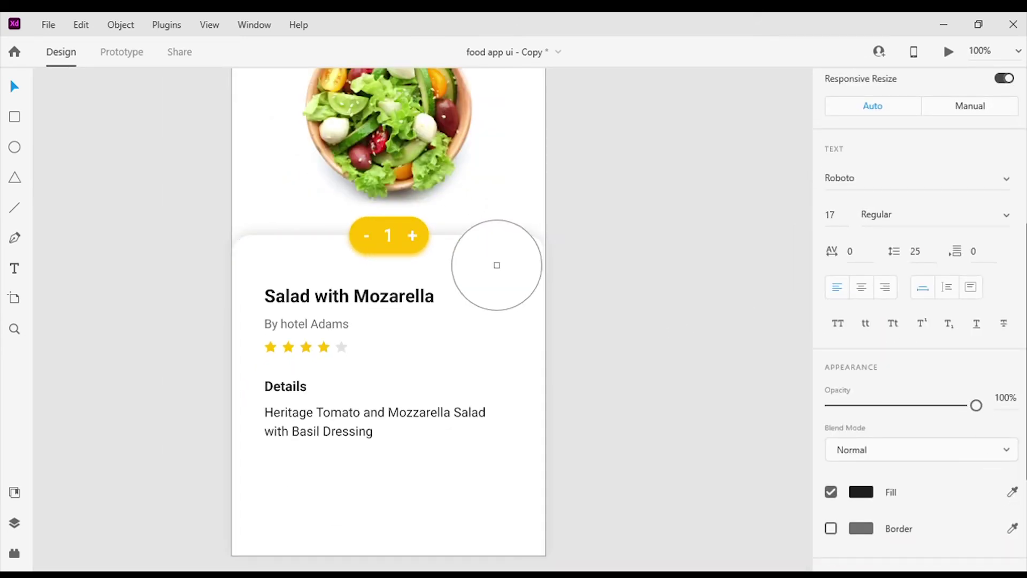
left_click(396, 236)
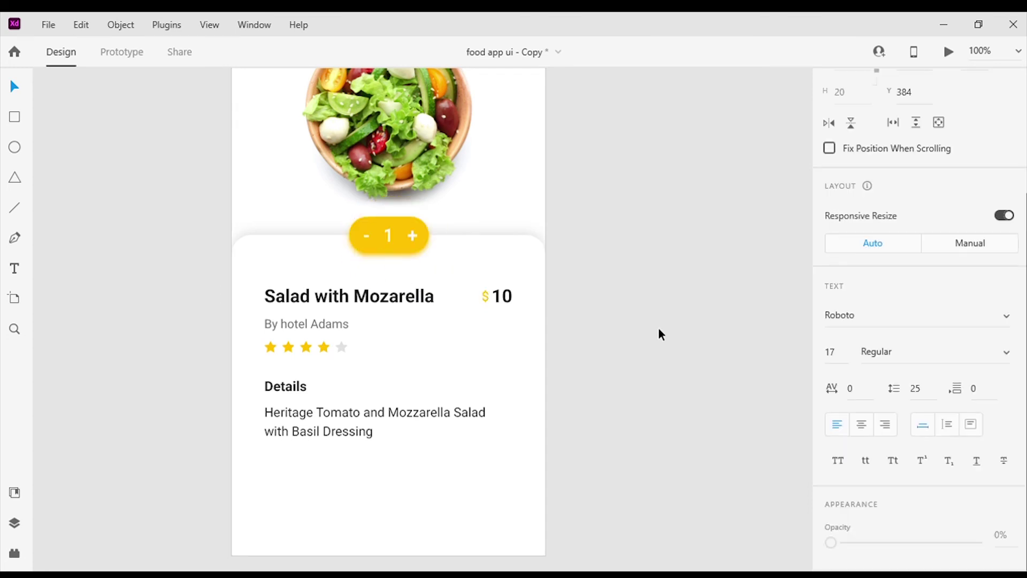
left_click(658, 326)
Draw a rectangle about 328 by 67 px below the description, aligned with the text margins, and fully round its corners to radius 34
left_click_drag(595, 403, 735, 359)
scroll(734, 303, "up", 3)
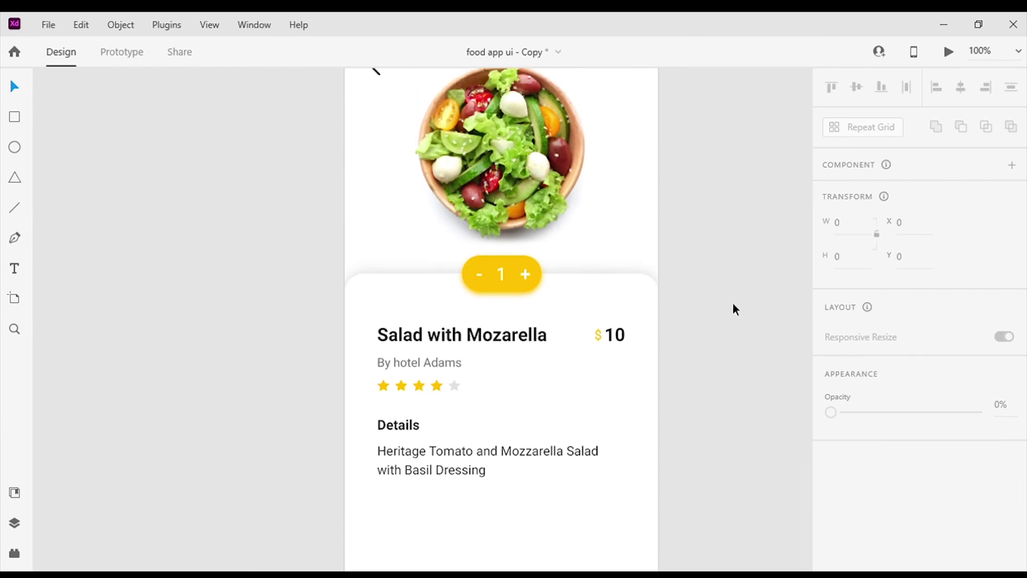
scroll(729, 296, "down", 2)
scroll(723, 294, "up", 1)
scroll(722, 292, "down", 2)
key("r")
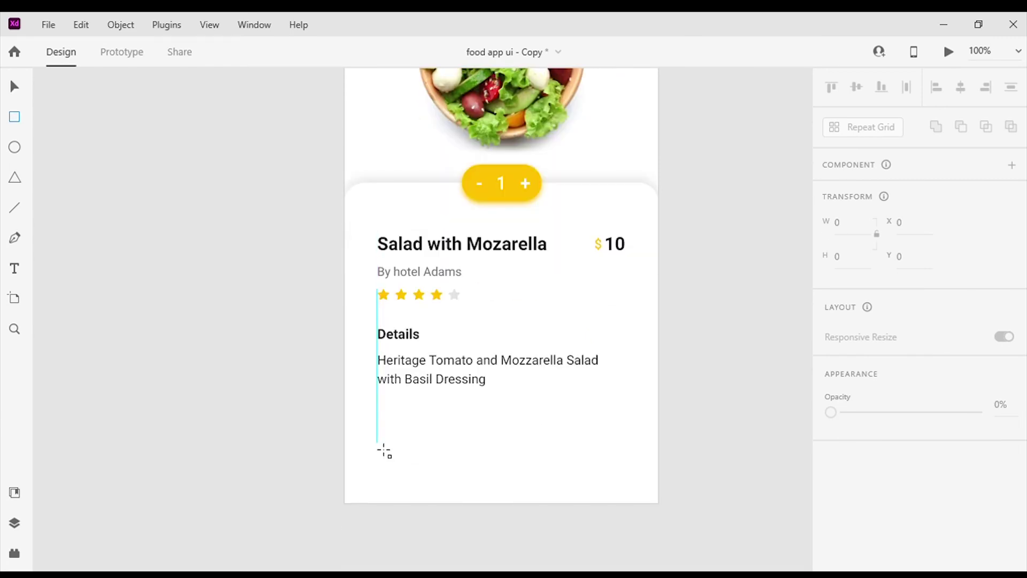
left_click_drag(377, 442, 624, 475)
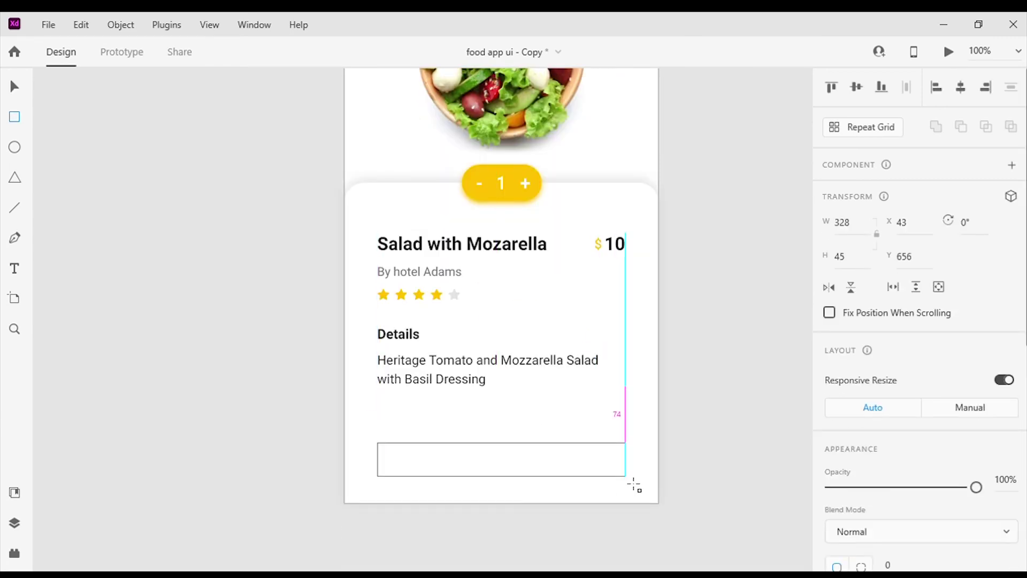
left_click_drag(510, 447, 509, 427)
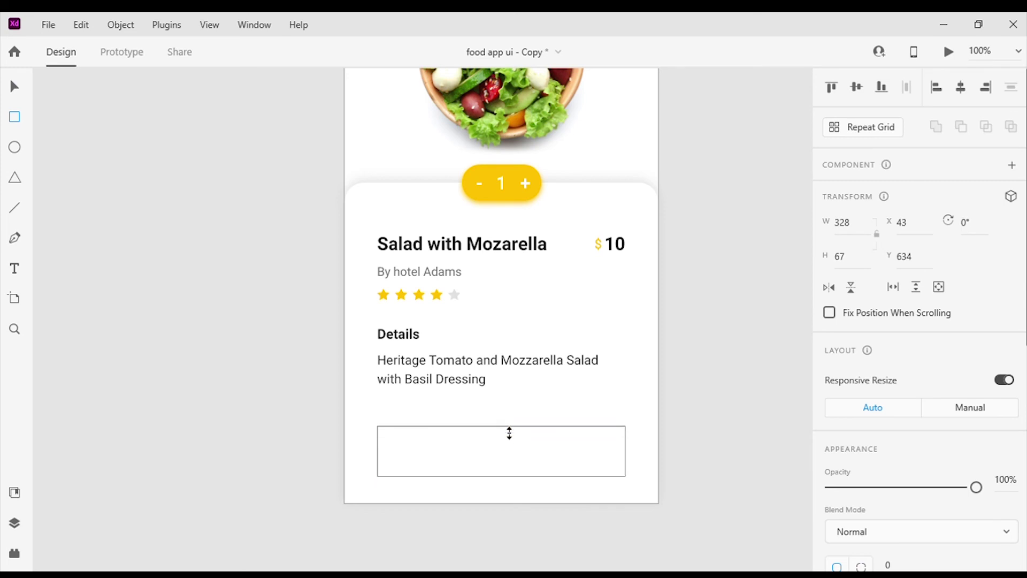
left_click_drag(615, 435, 410, 465)
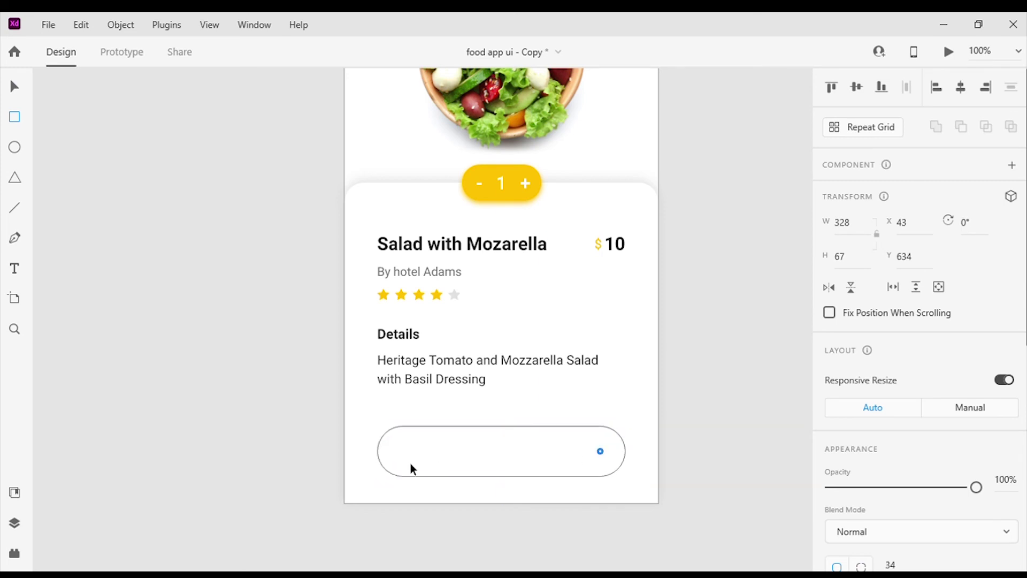
left_click(257, 247)
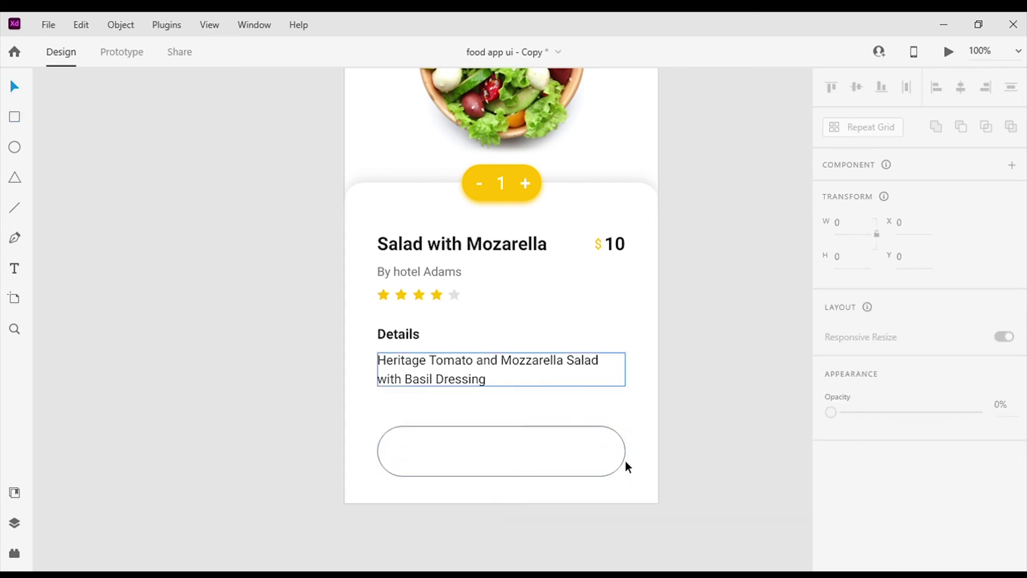
Remove the rounded rectangle's border, fill it with the quantity selector's yellow and give it a soft yellow drop shadow
left_click(538, 464)
scroll(1013, 430, "down", 4)
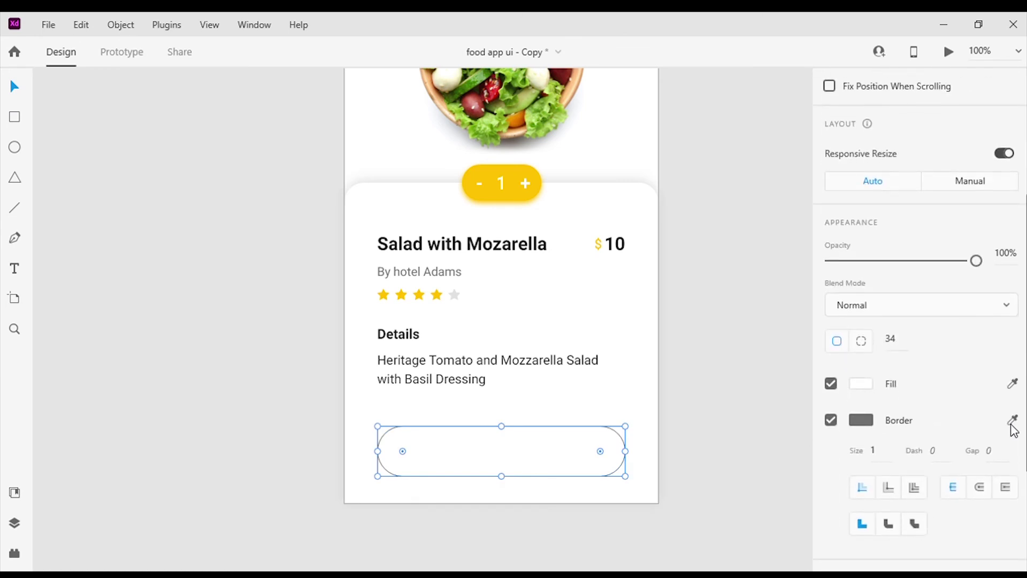
left_click(831, 419)
left_click(1013, 384)
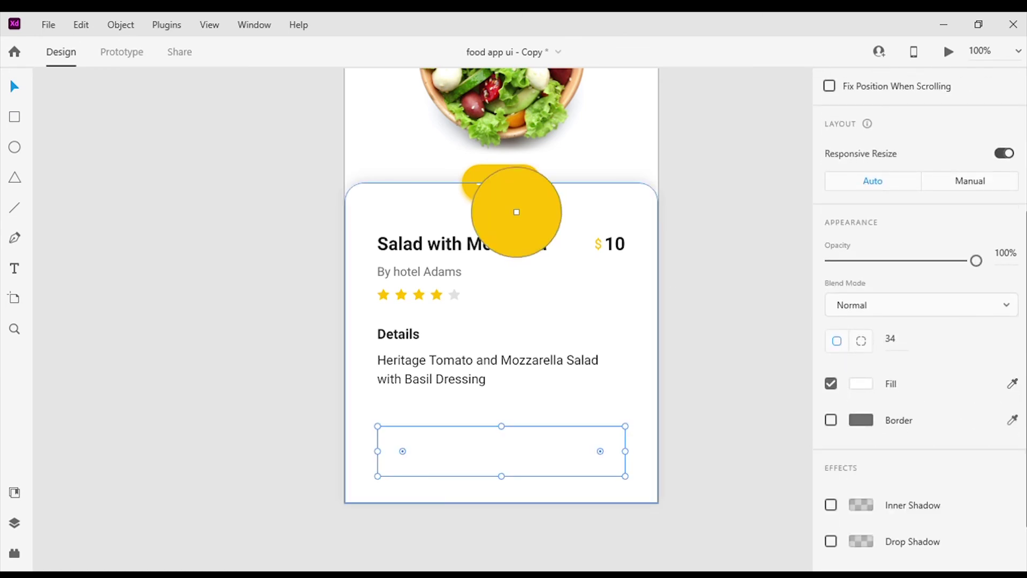
left_click(499, 184)
scroll(914, 385, "down", 2)
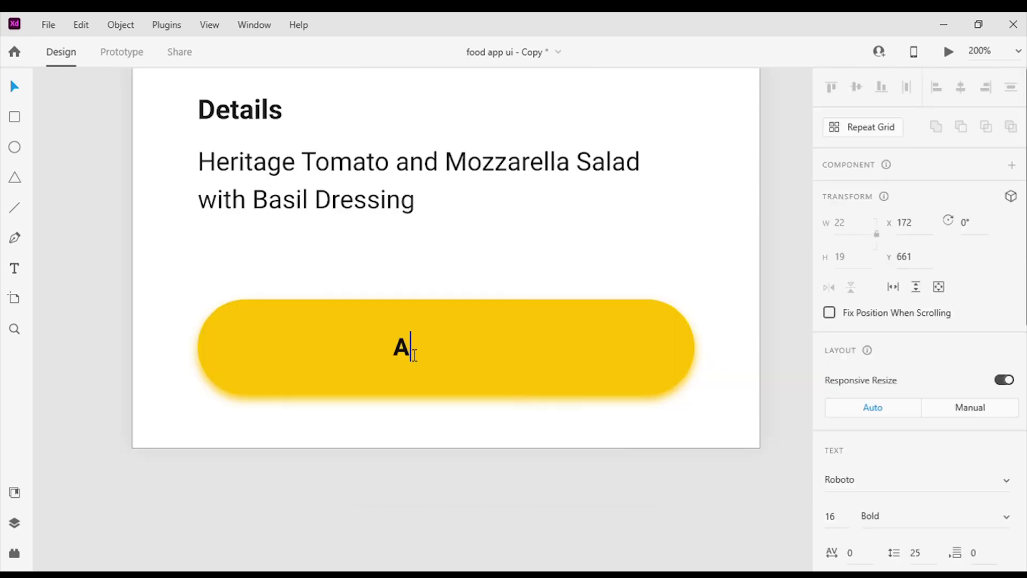
Label the yellow button "Add to Cart" in bold size 18 and centre the text on the button
type("dd to Cart")
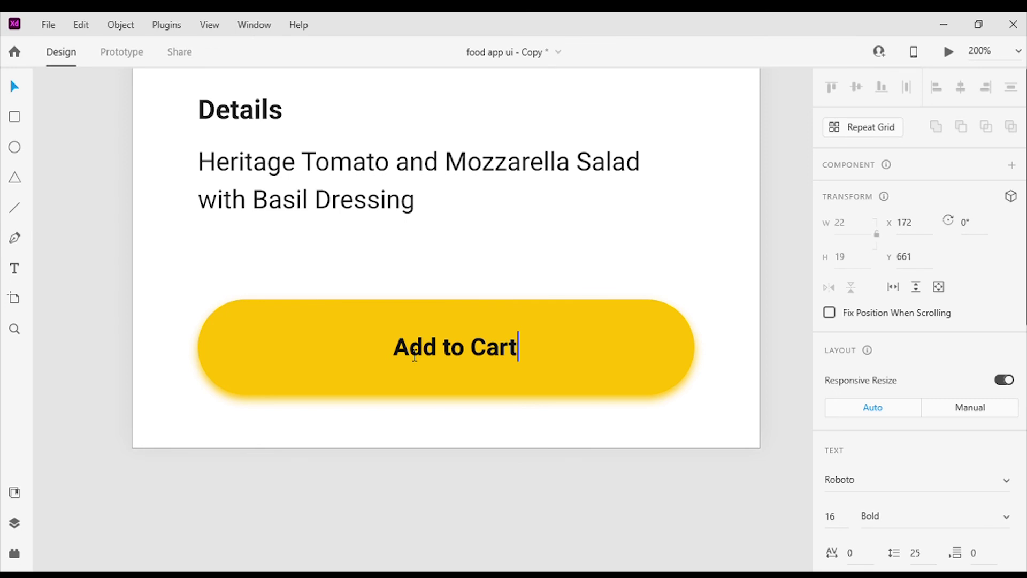
key("Escape")
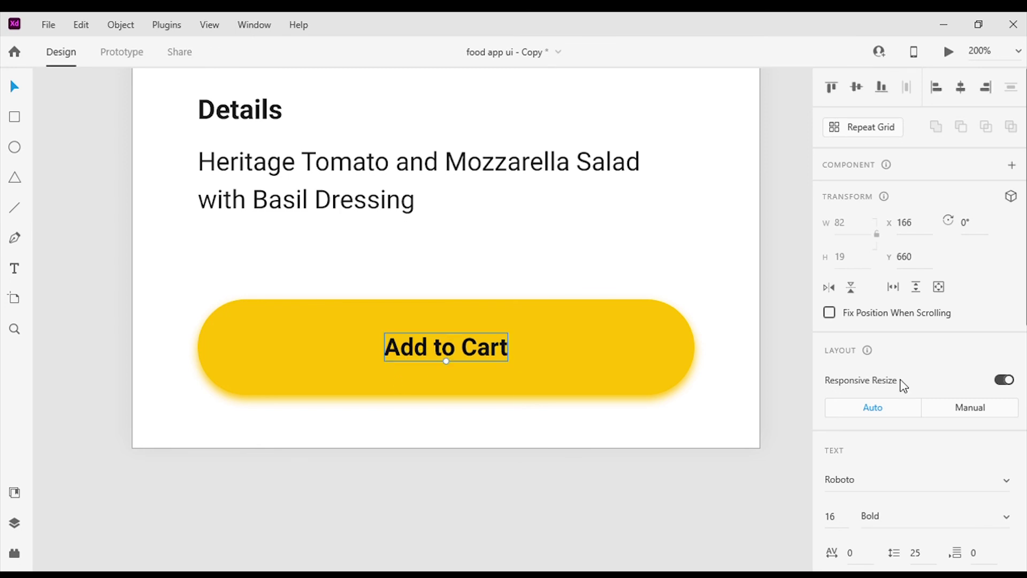
left_click(846, 522)
key("Return")
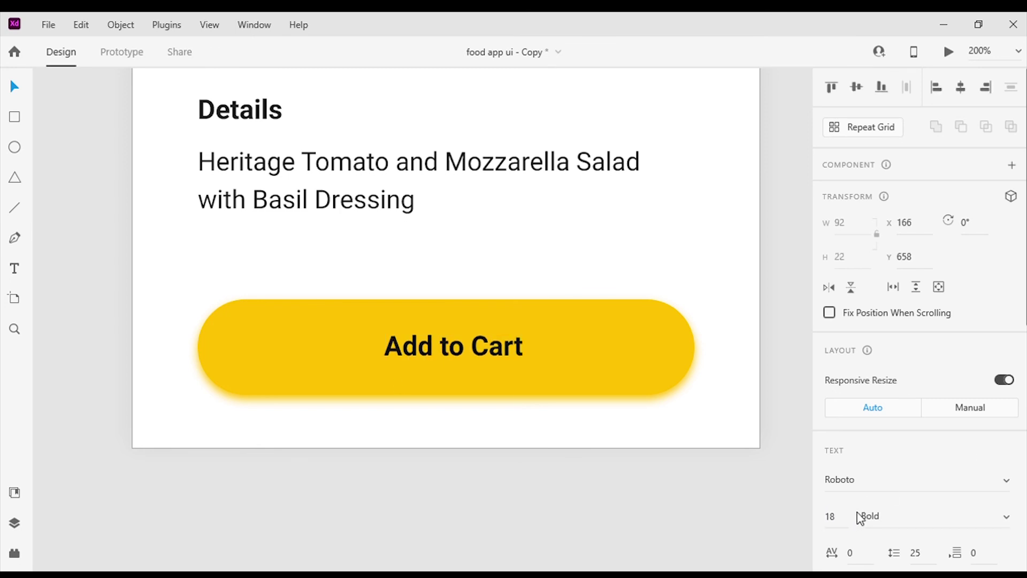
left_click_drag(468, 350, 461, 353)
scroll(811, 567, "up", 14)
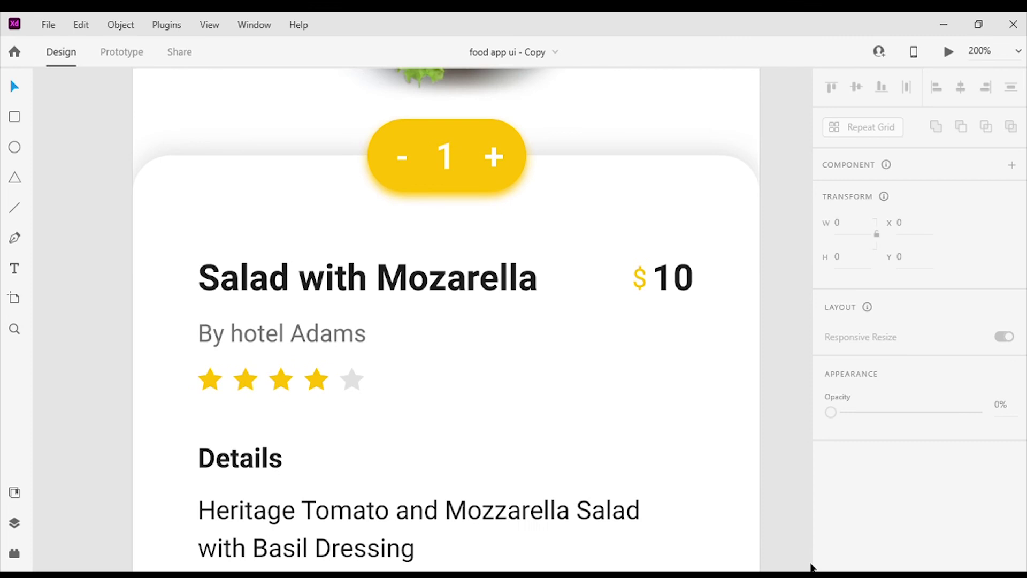
scroll(811, 567, "up", 5)
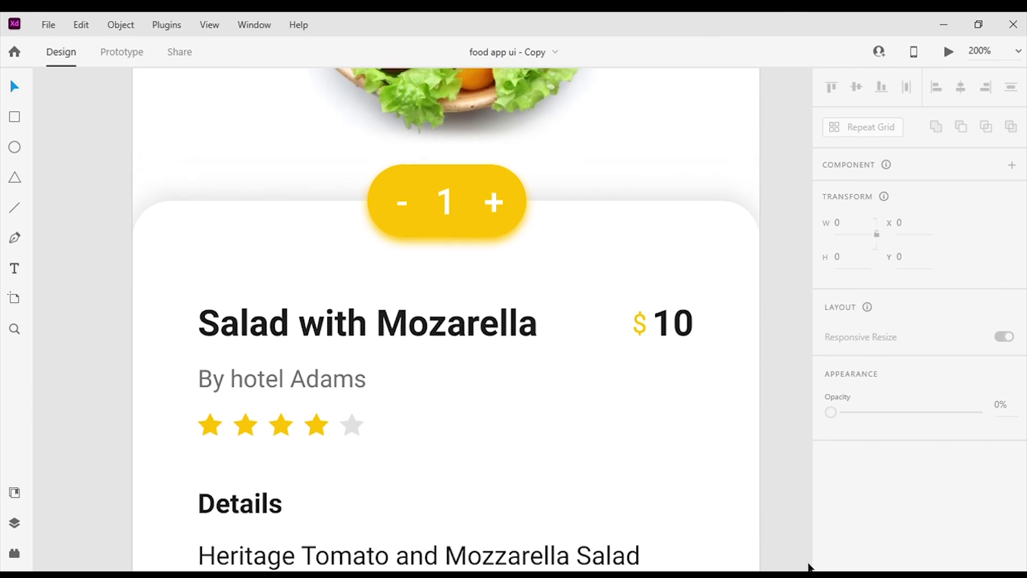
scroll(809, 565, "up", 5)
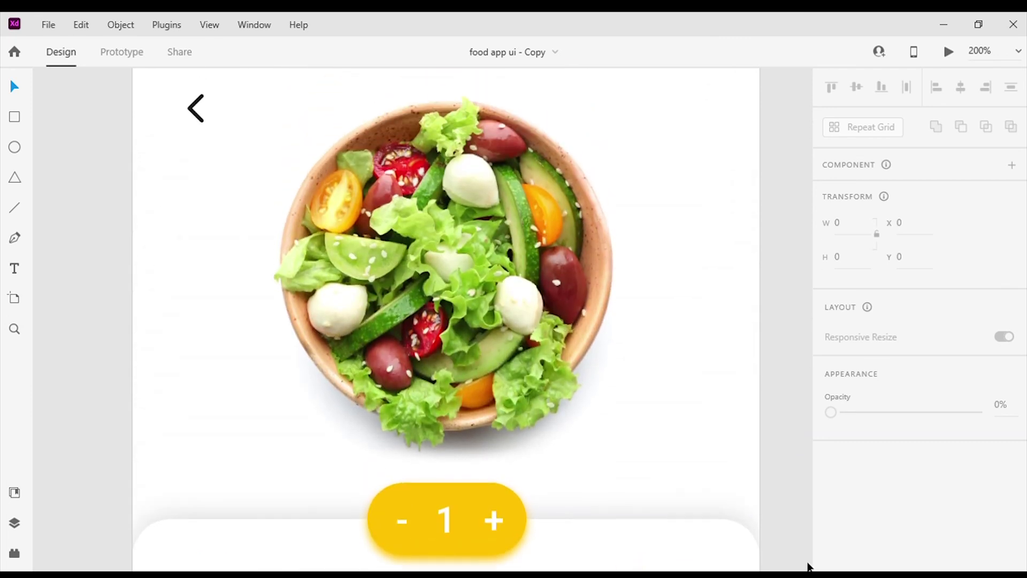
scroll(809, 566, "up", 5)
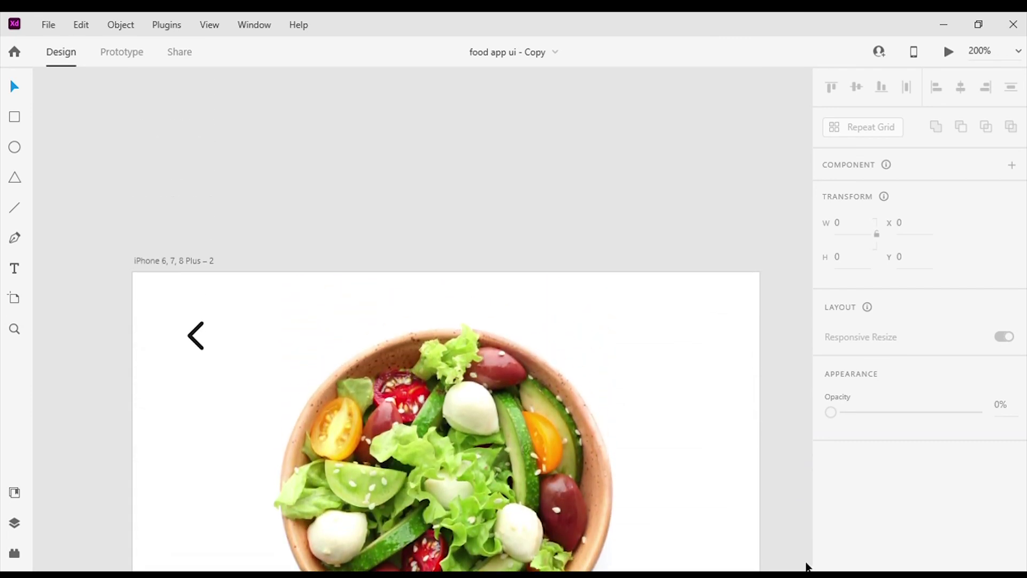
scroll(807, 566, "up", 3)
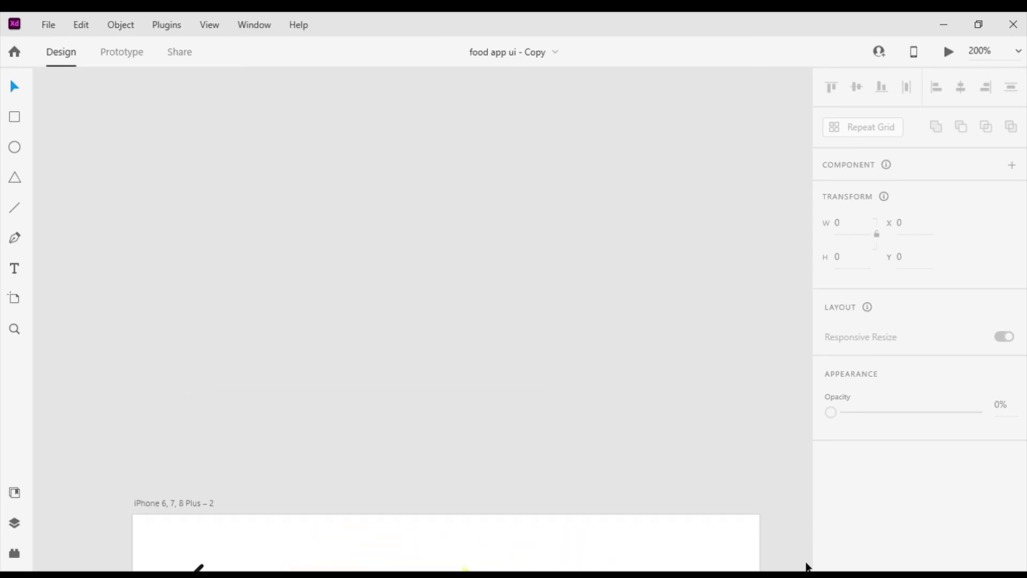